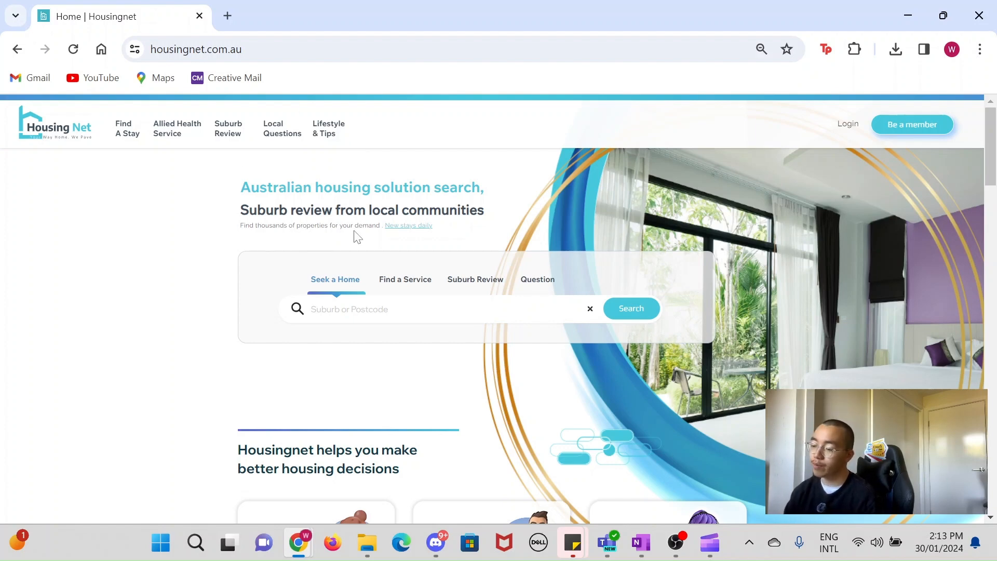
Step: Log in to the Housingnet account using the prefilled login details
scroll(358, 303, "down", 3)
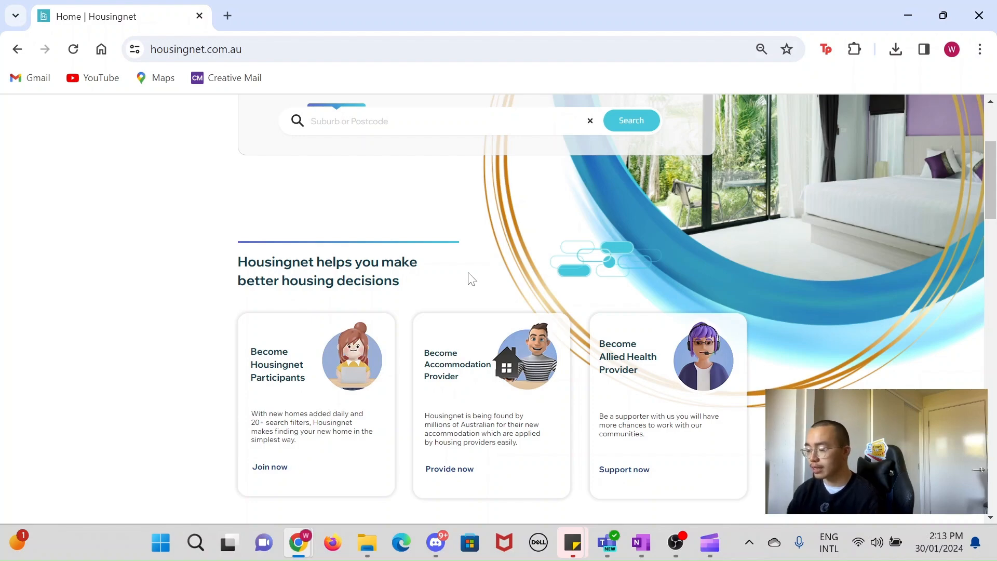
scroll(469, 279, "down", 15)
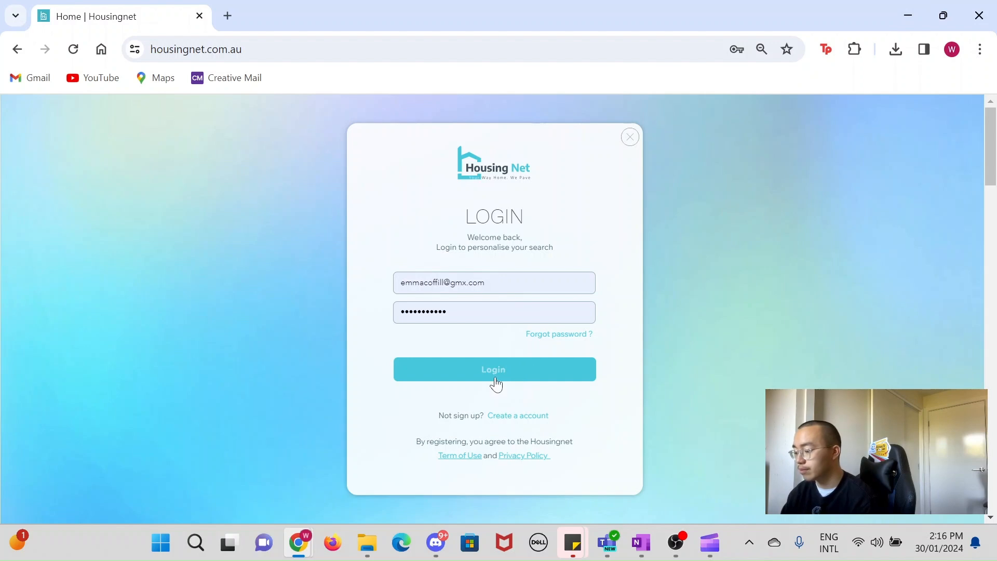
left_click(494, 380)
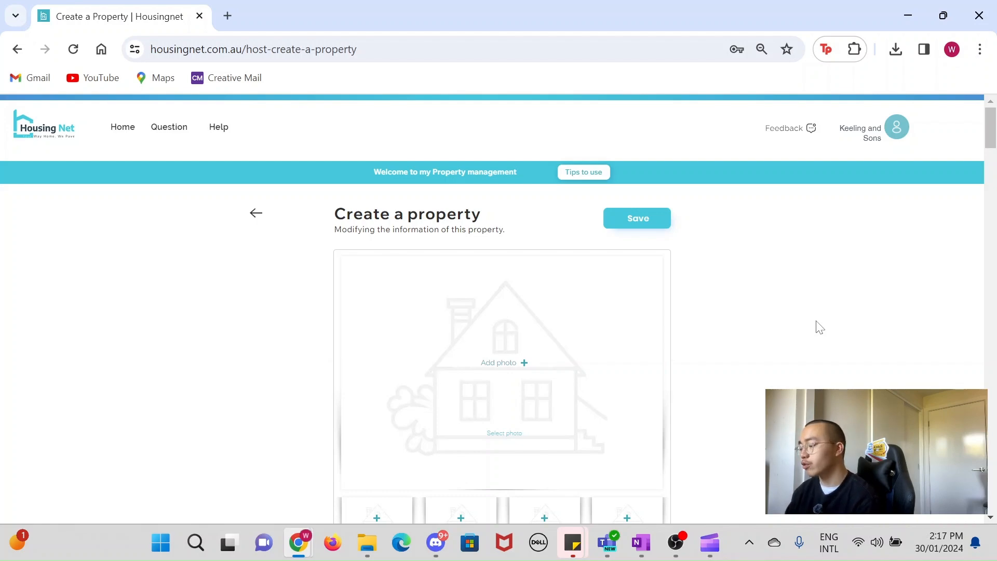
Step: Scroll through the Create a property form to review its photo, information and feature sections
scroll(818, 327, "down", 20)
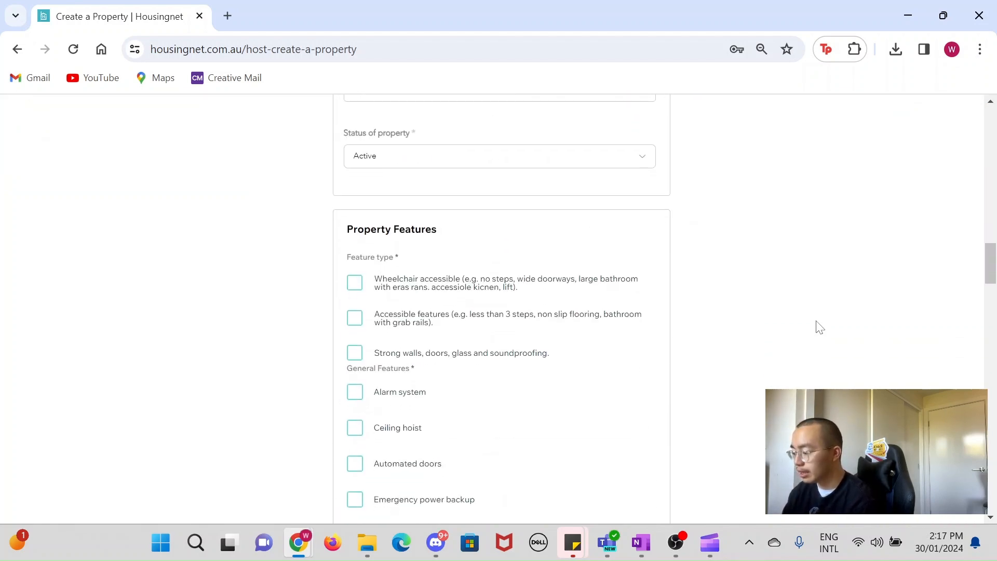
scroll(818, 327, "down", 20)
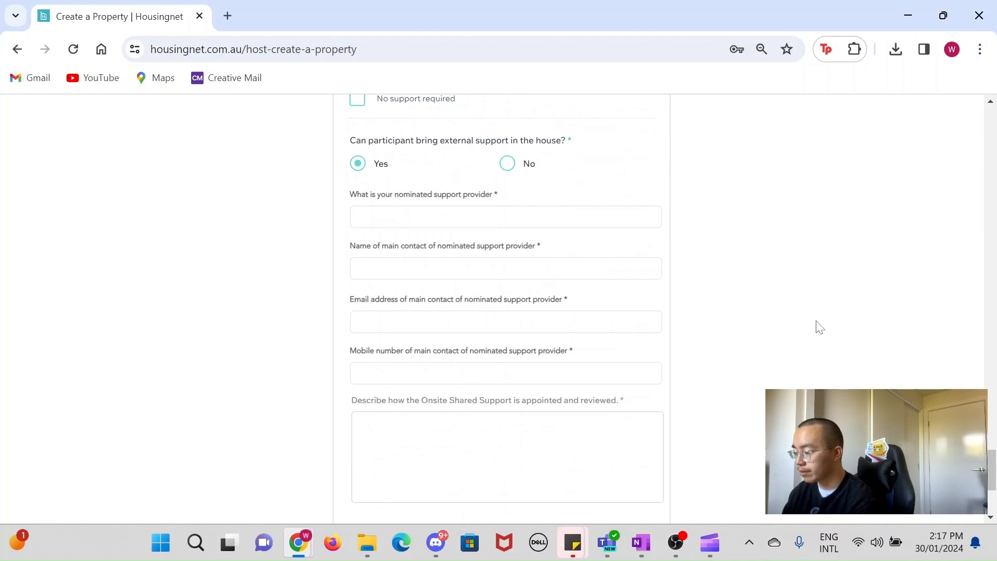
scroll(819, 327, "down", 4)
scroll(819, 327, "up", 20)
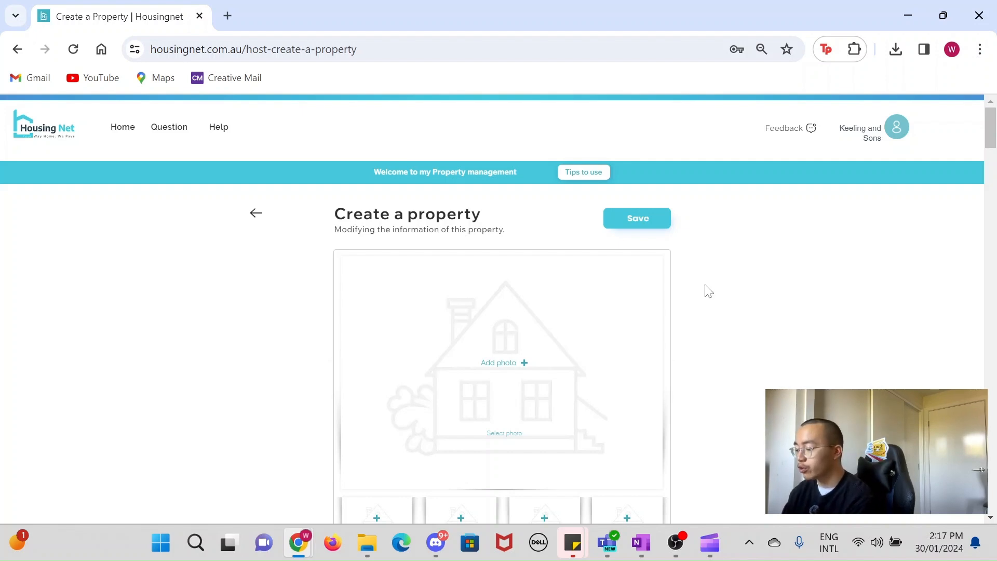
scroll(709, 291, "down", 2)
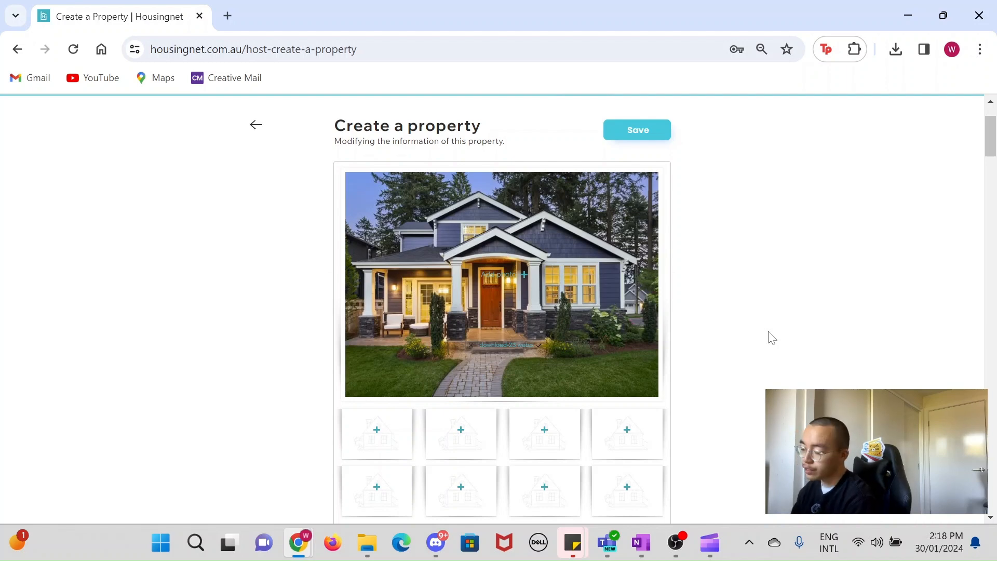
scroll(772, 338, "down", 2)
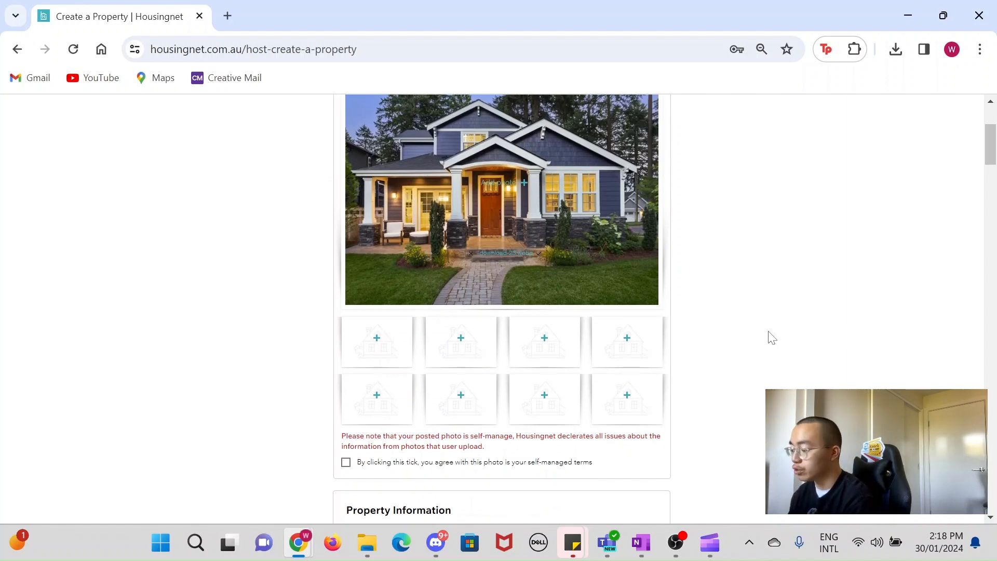
scroll(772, 338, "down", 3)
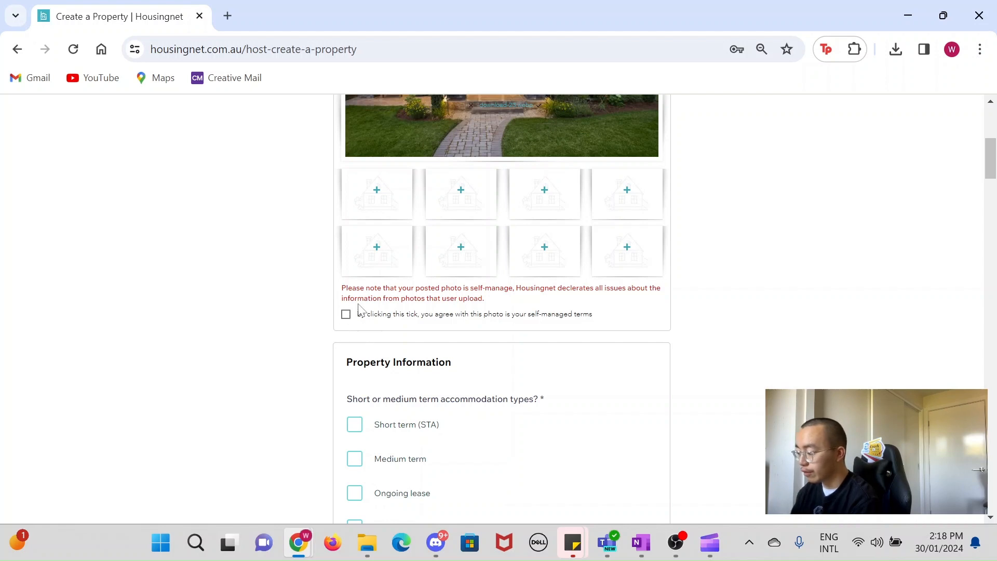
scroll(784, 378, "down", 5)
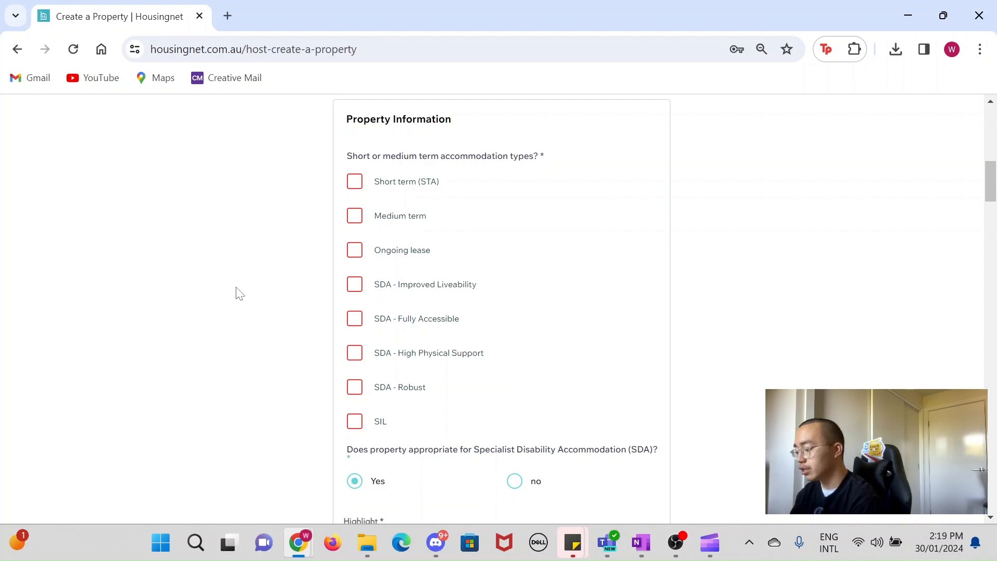
Step: Tick SIL as the accommodation type in Property Information
left_click(354, 422)
scroll(283, 420, "down", 4)
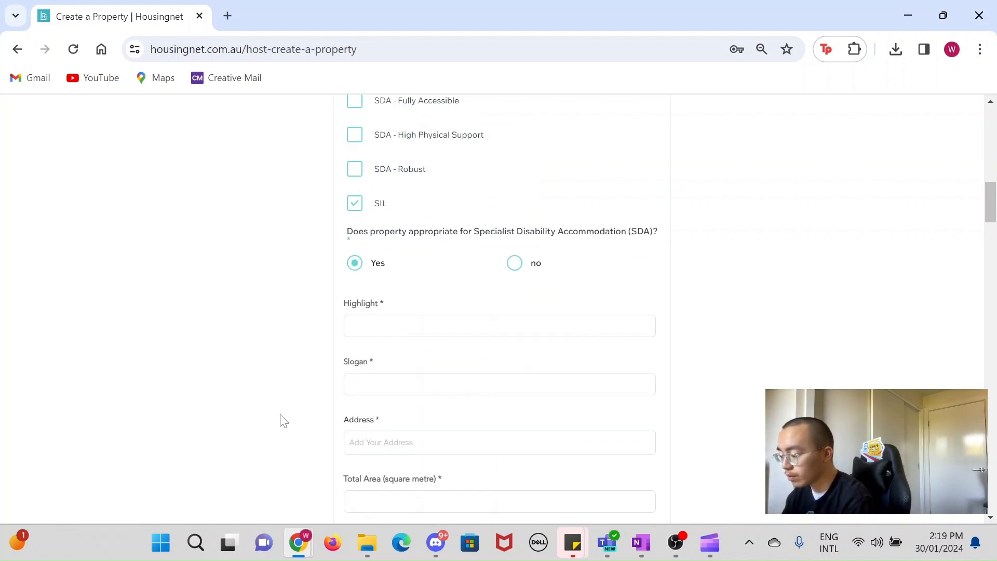
scroll(283, 421, "down", 1)
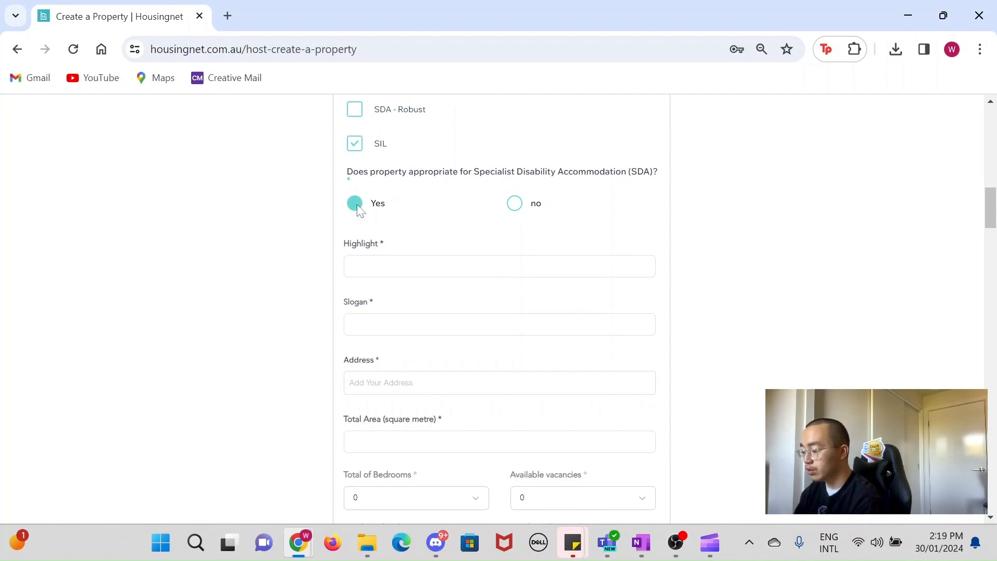
Step: Enter "Home in Sydney" as the property Highlight
left_click(379, 268)
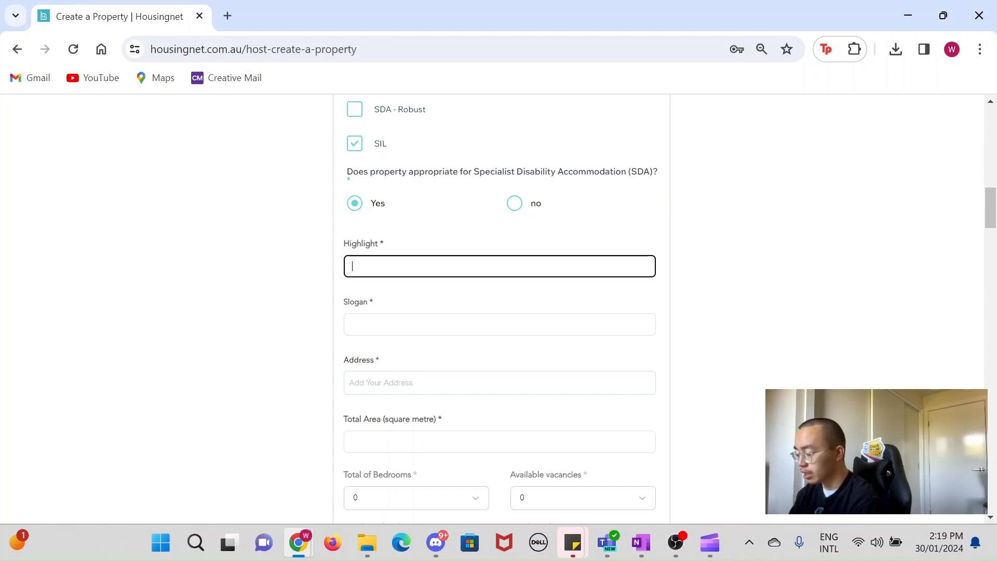
type("Co")
key("BackSpace")
key("BackSpace")
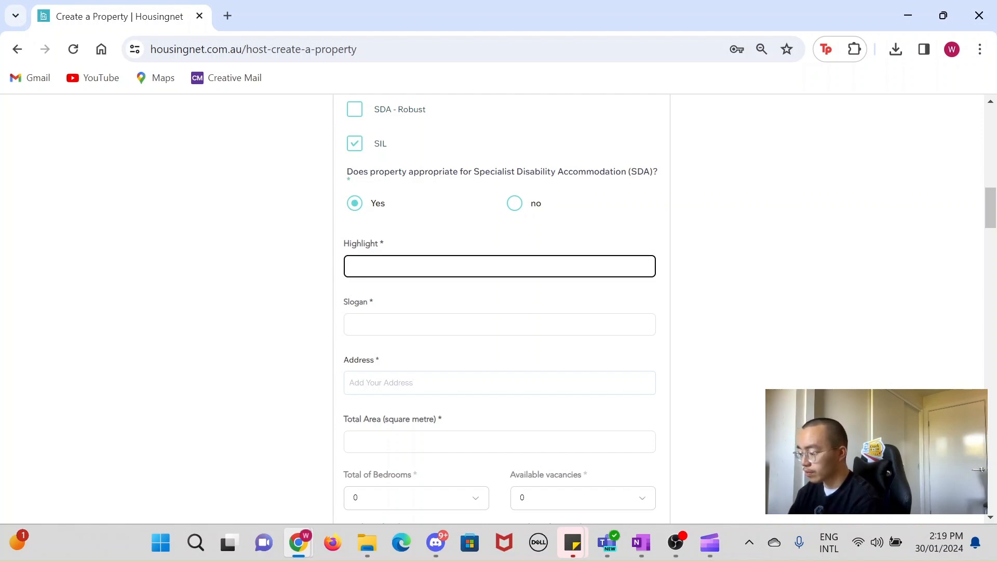
type("Home in ")
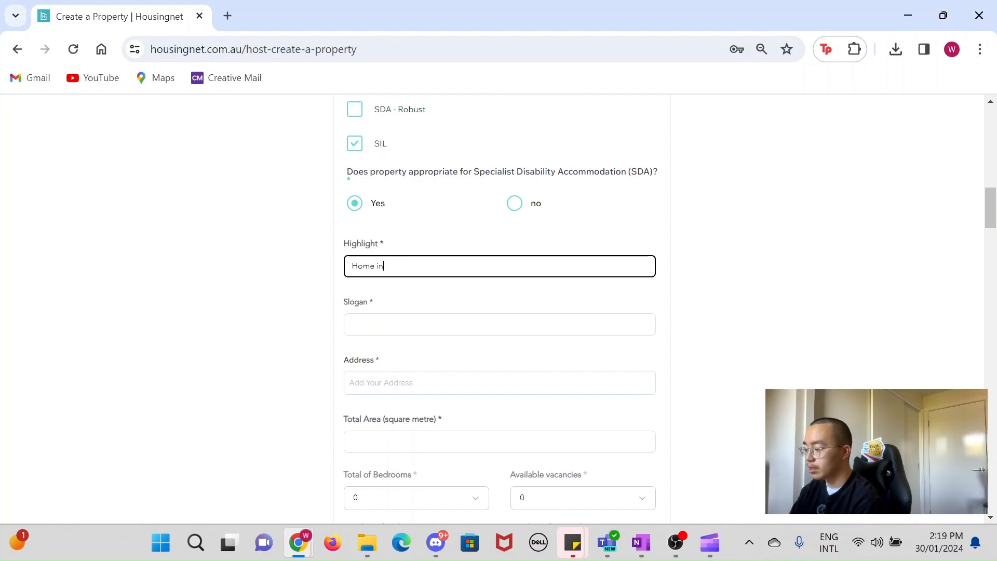
type("S")
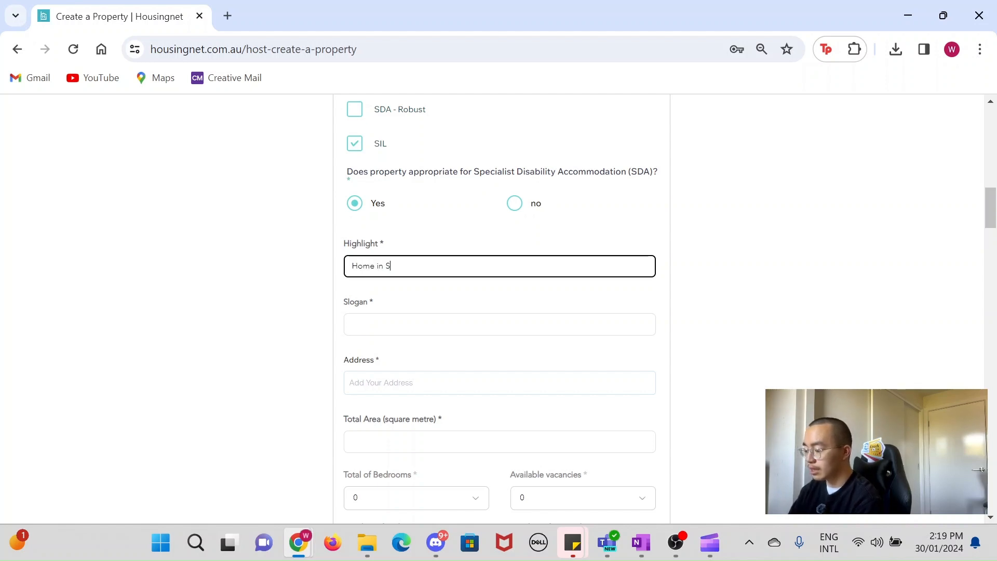
type("ydney")
Step: Enter "Comfortable home in the heart of sydney" as the Slogan
left_click(400, 323)
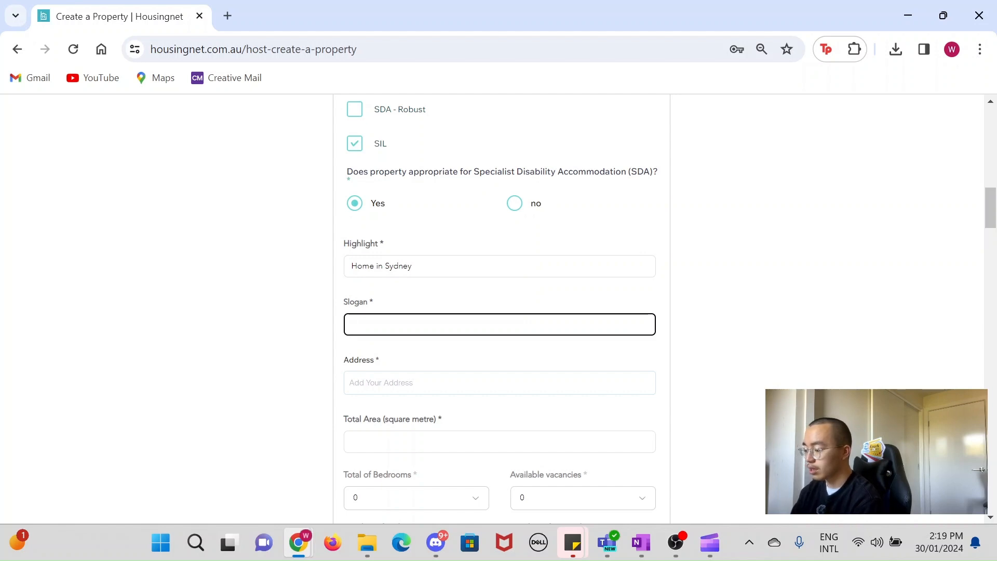
type("Comfort")
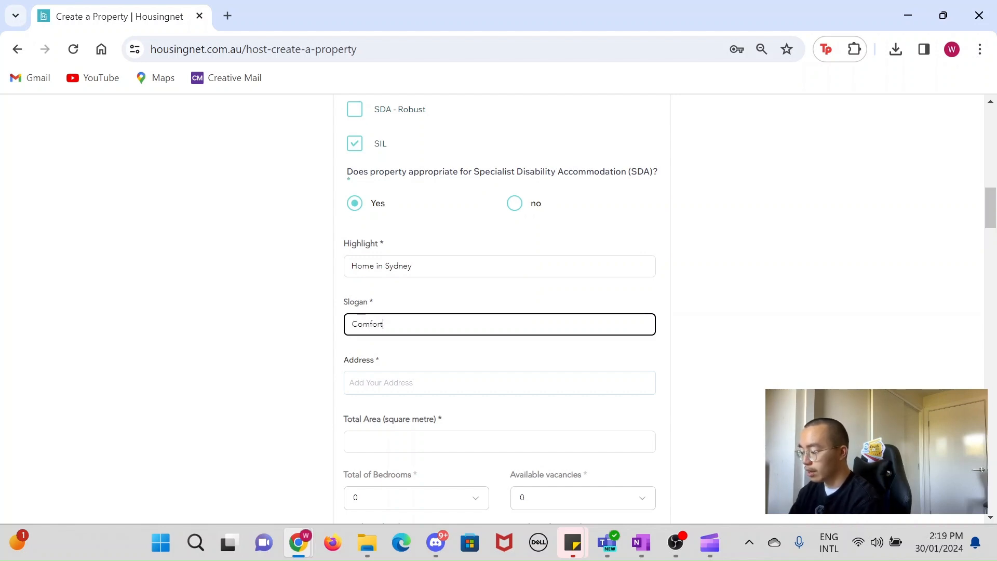
type("able hom")
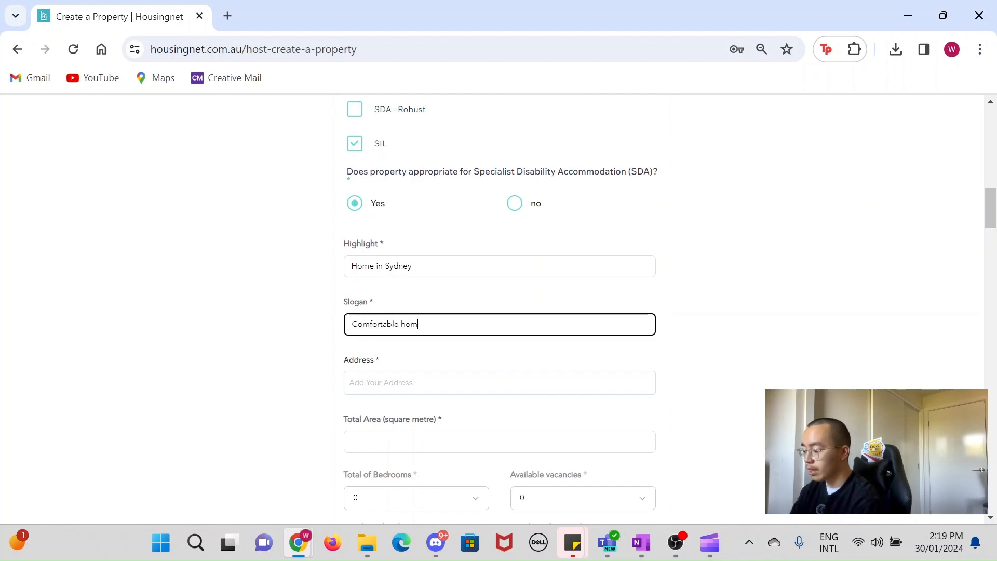
type("e in the h")
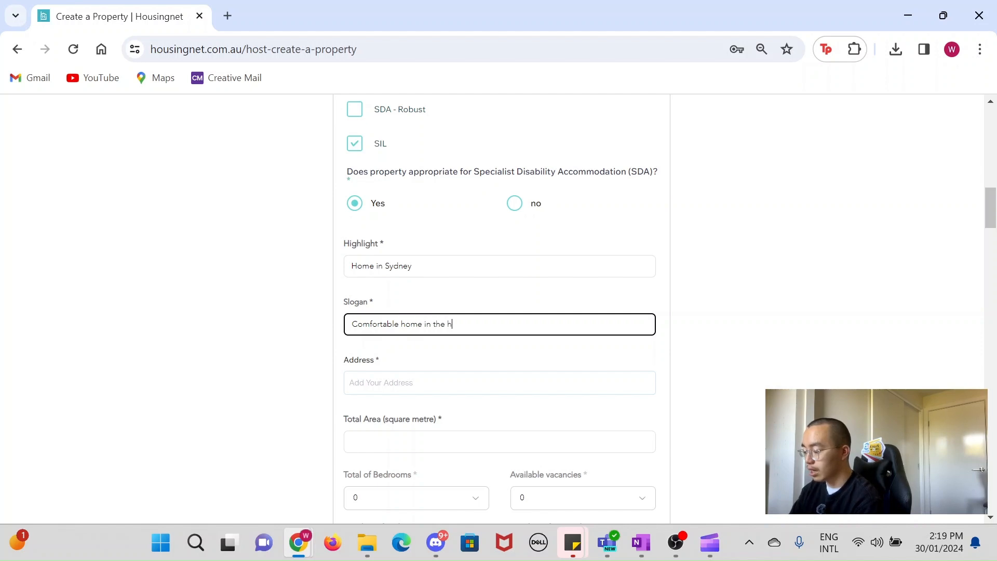
type("eart of sydney")
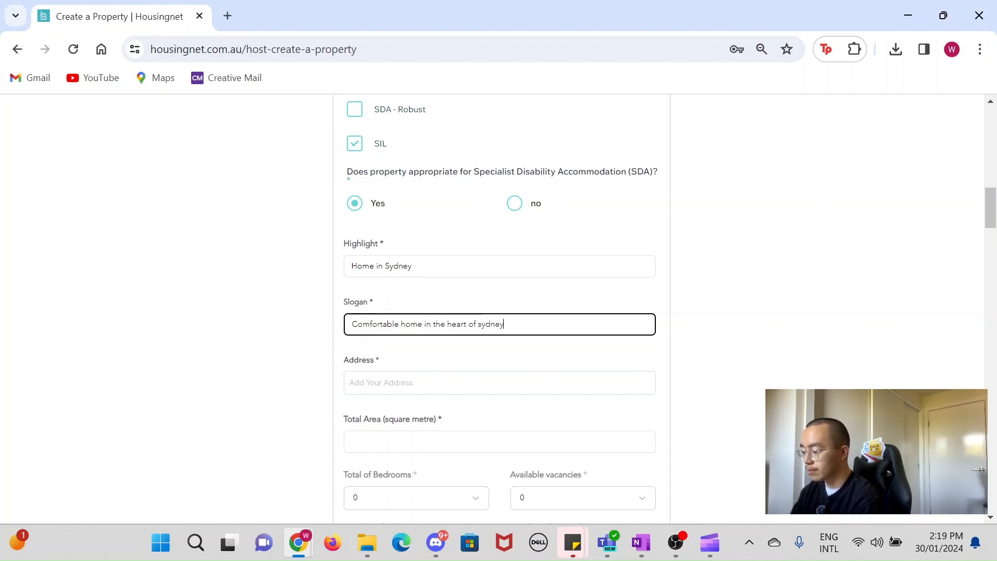
scroll(498, 314, "down", 2)
left_click(498, 256)
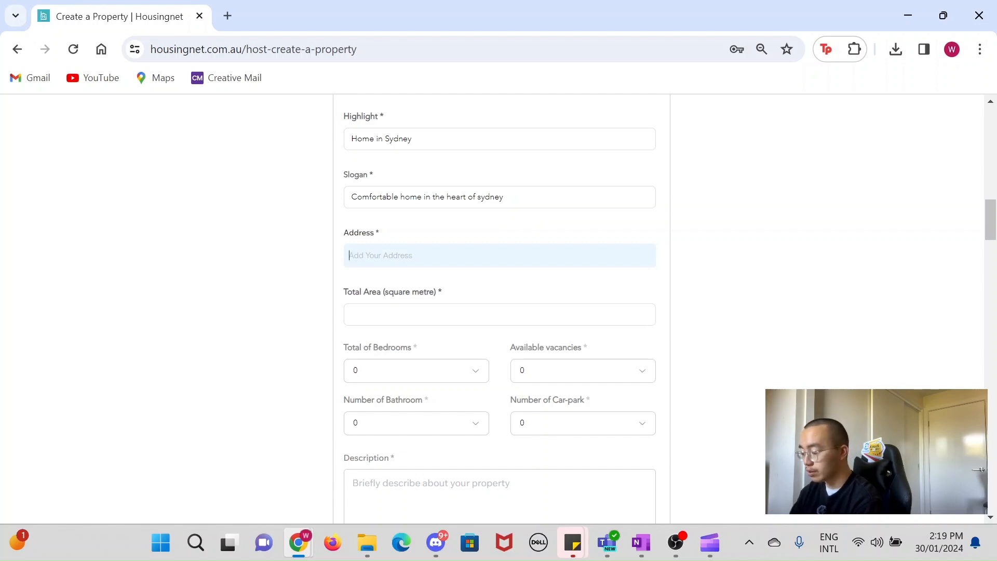
type("8394")
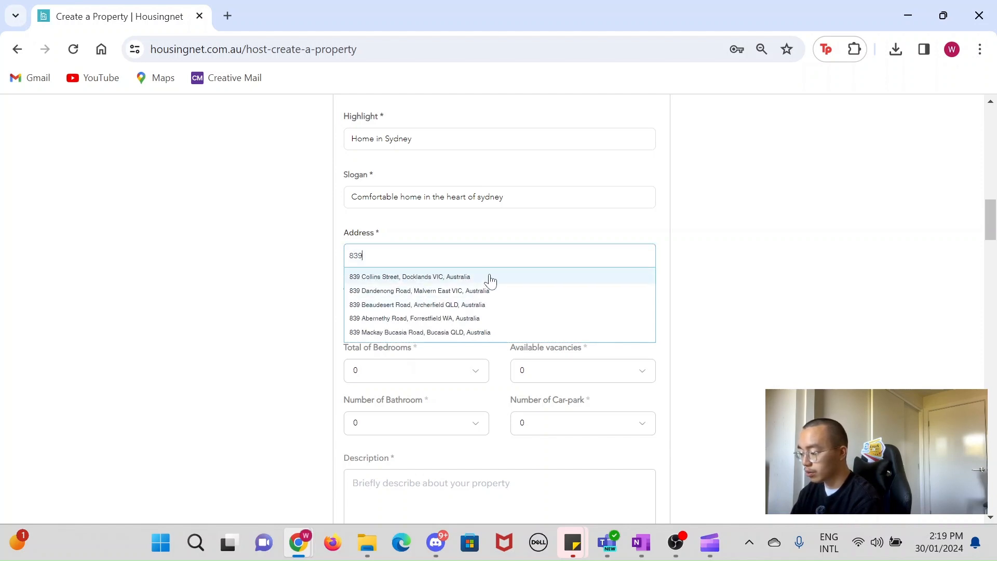
left_click(473, 306)
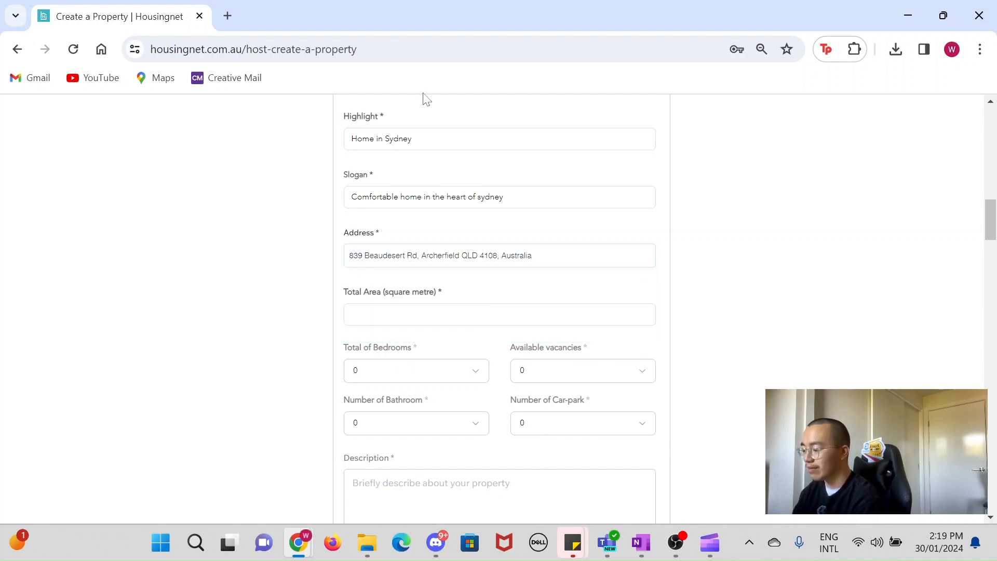
left_click(487, 314)
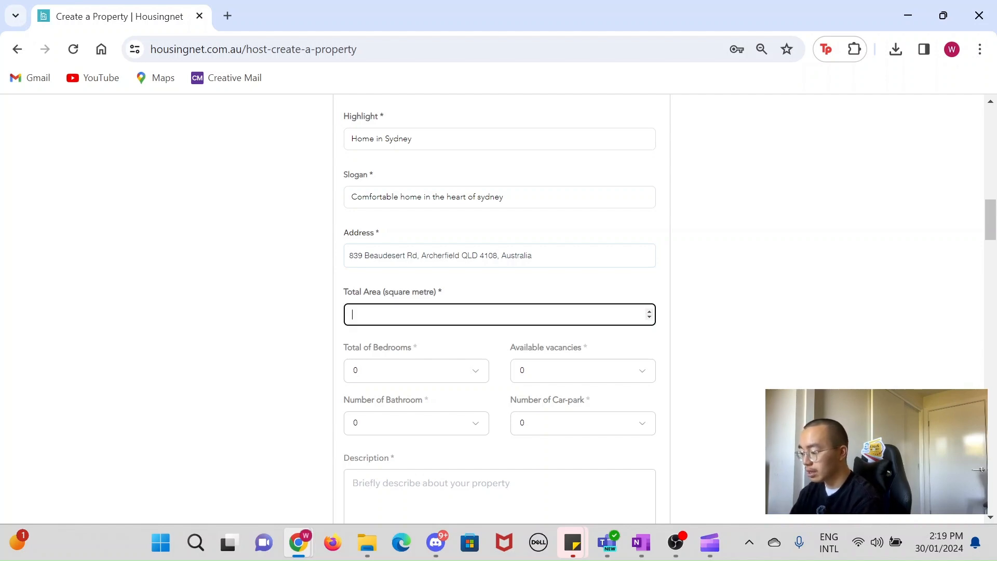
type("2938")
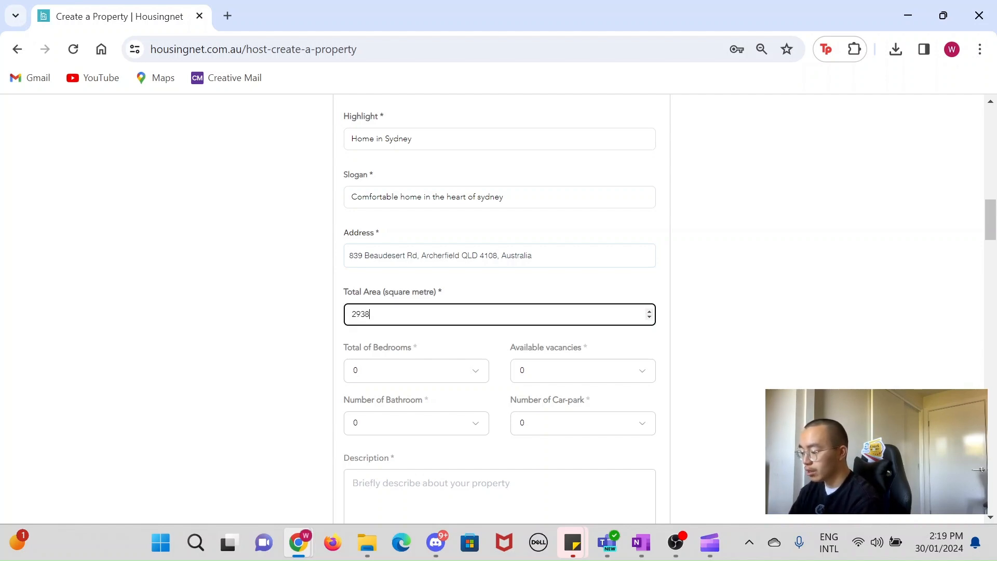
Step: Set Total of Bedrooms to 3 and Available vacancies to 3
left_click(435, 378)
scroll(258, 379, "down", 2)
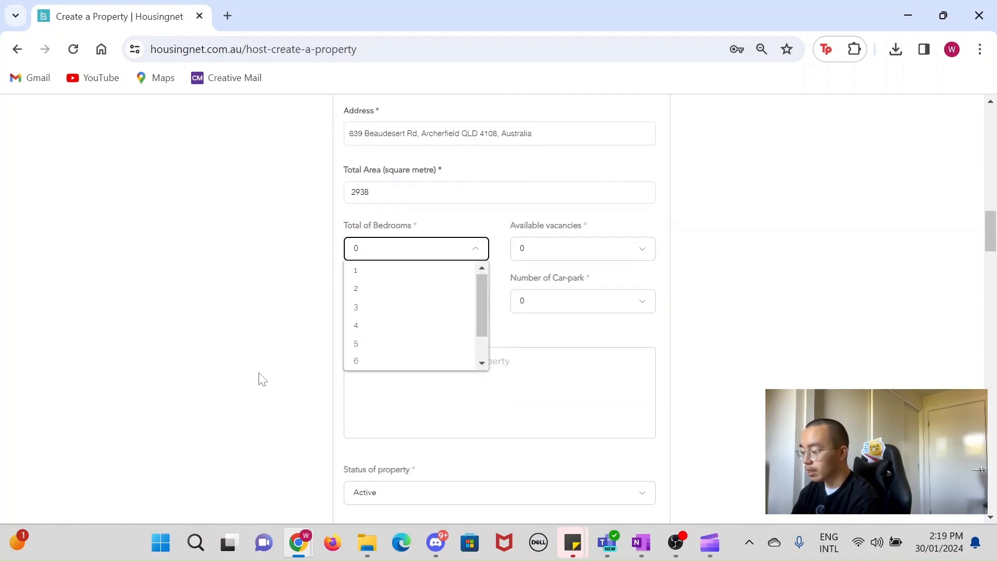
scroll(399, 292, "down", 1)
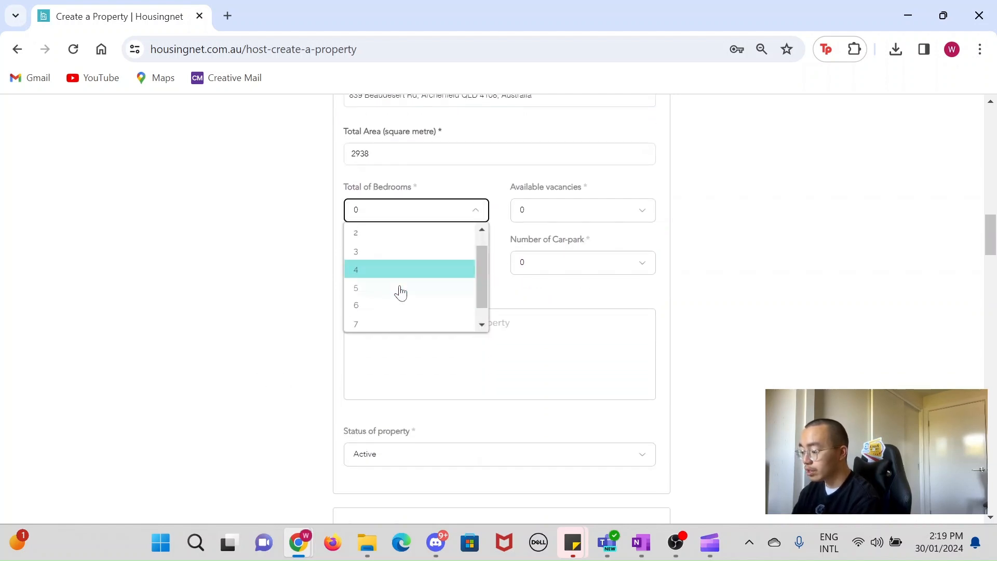
left_click(407, 252)
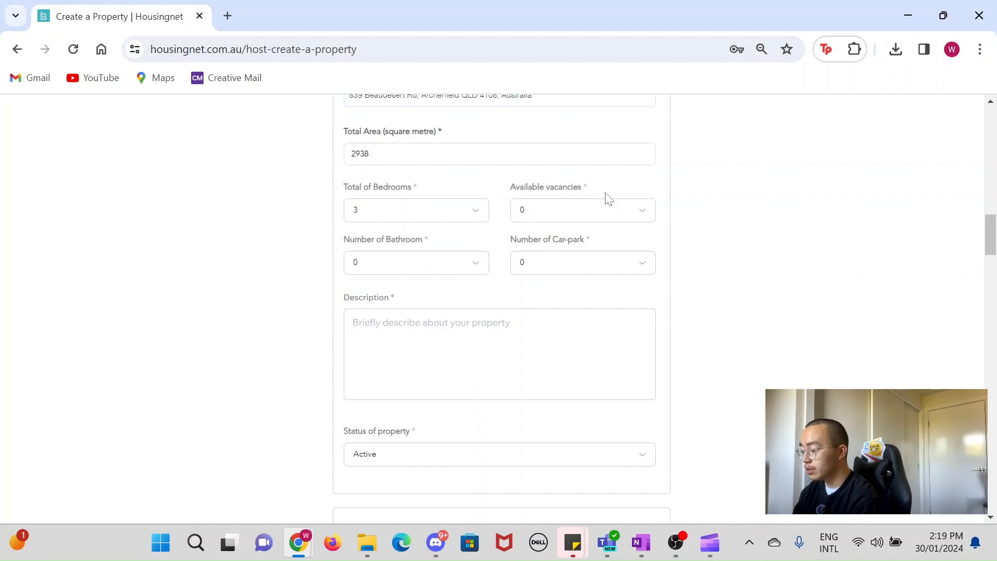
left_click(605, 210)
left_click(599, 270)
Step: Set Number of Bathroom to 2 and Number of Car-park to 2
left_click(455, 273)
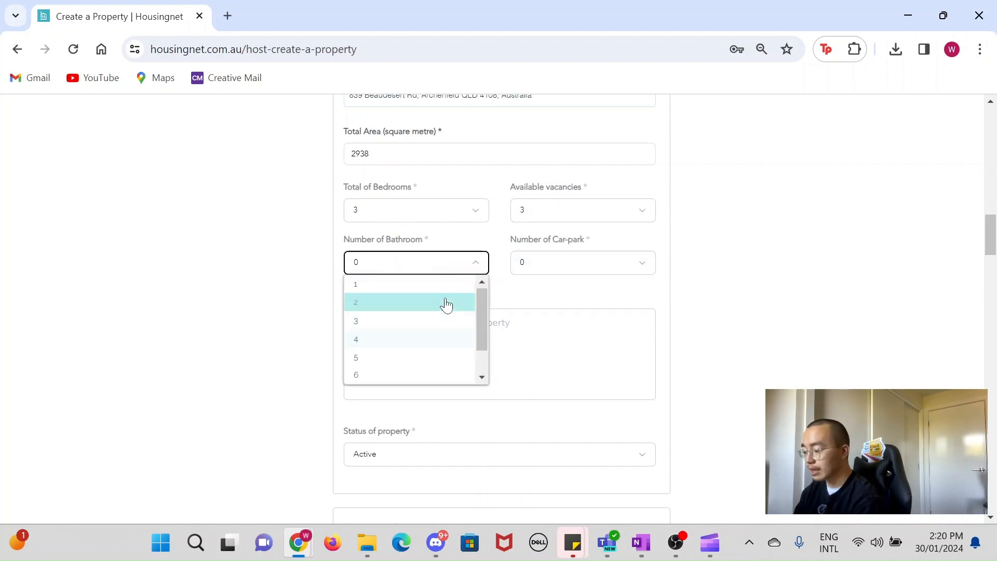
left_click(445, 303)
left_click(558, 262)
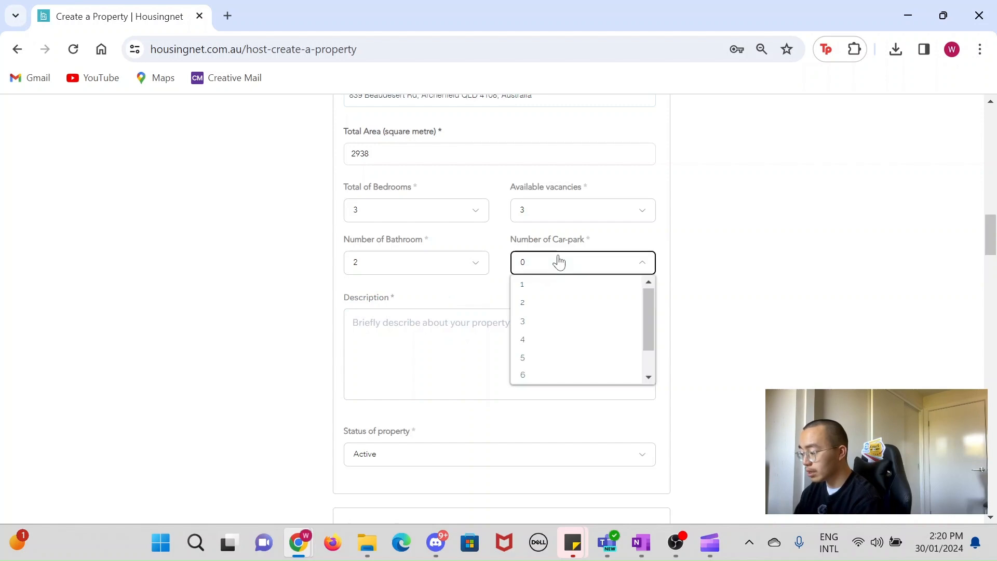
left_click(567, 303)
Step: Write the description "More suitable for family. Nice area to live in."
key("Tab")
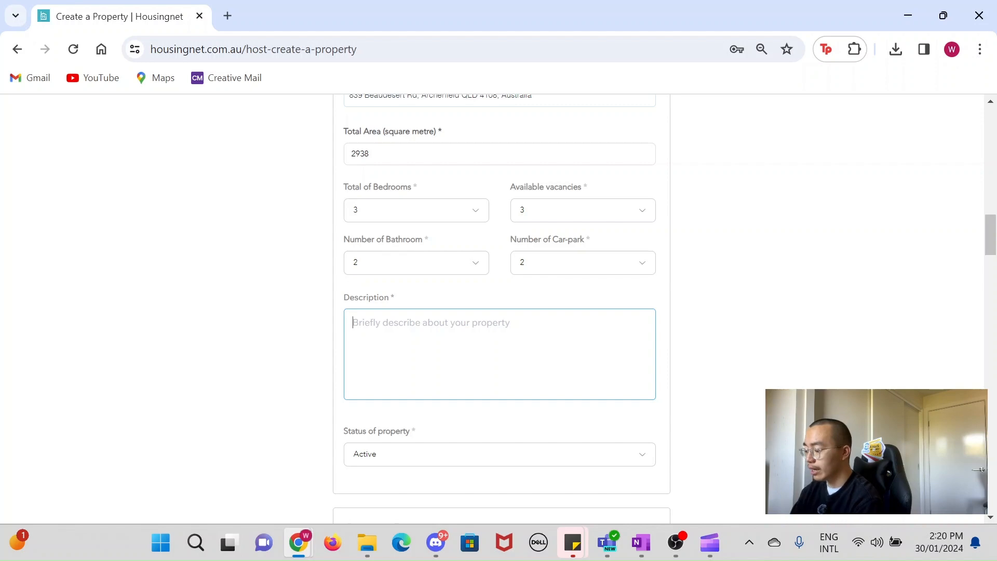
type("More suitable")
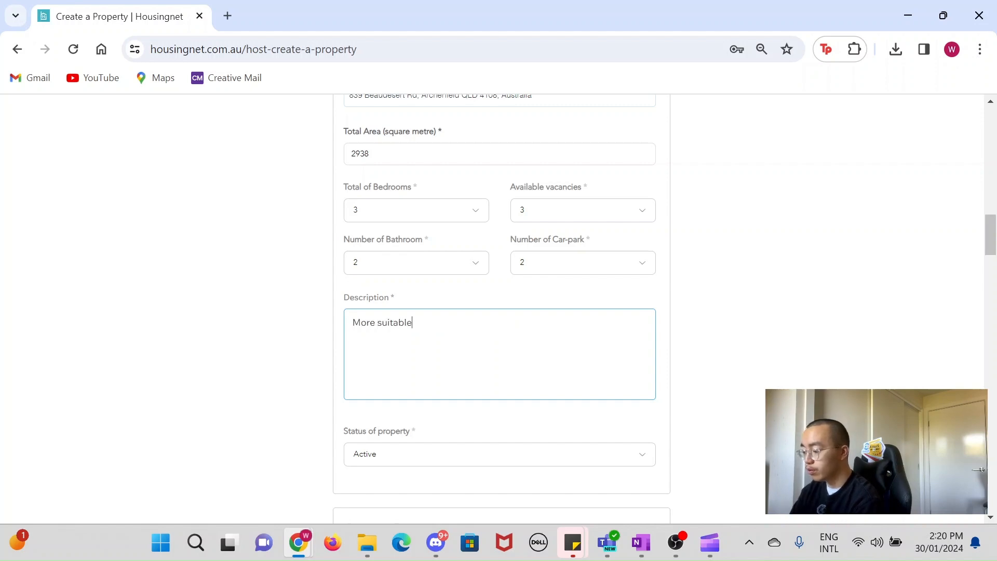
type(" for family")
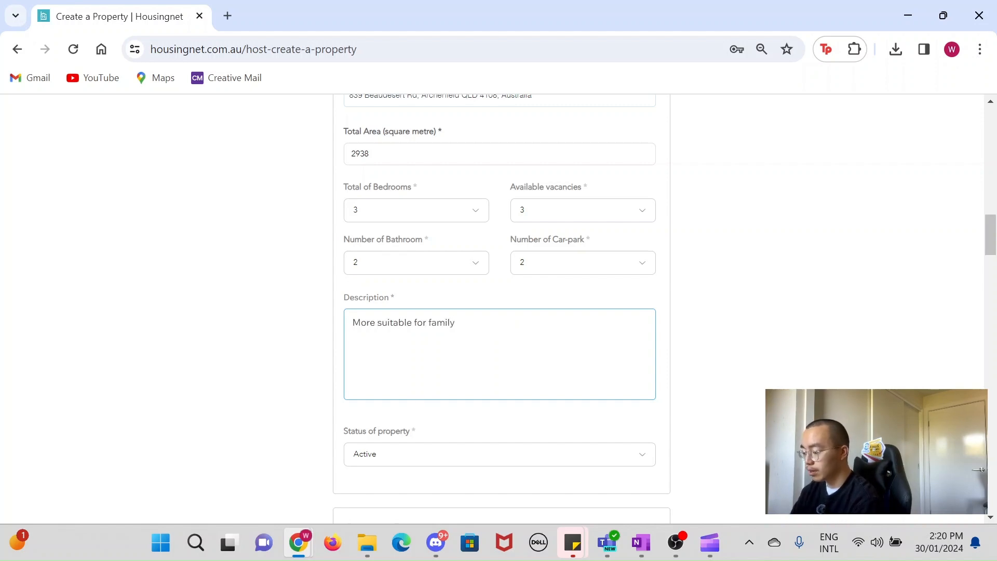
type(". Nice area to live i")
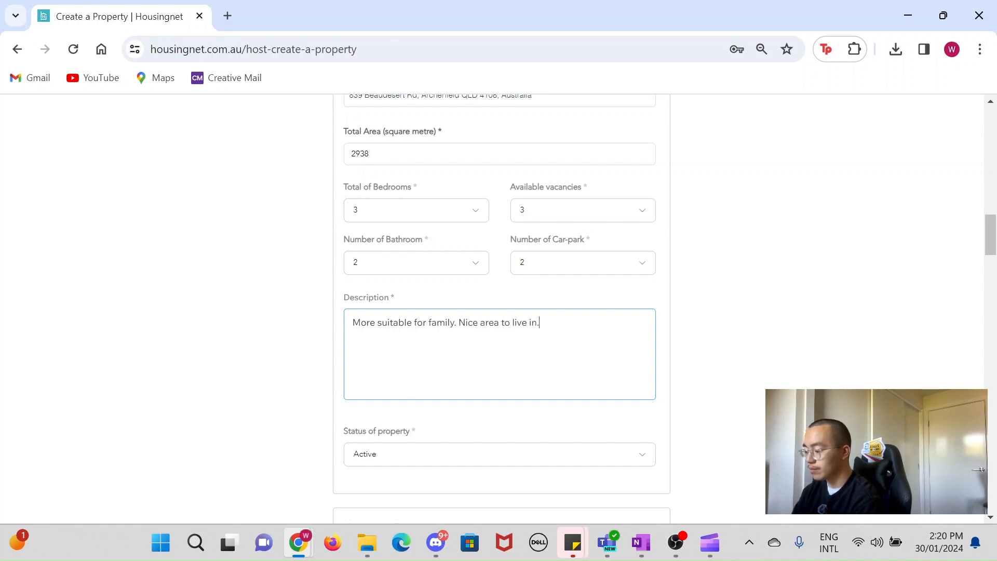
type("n.")
Step: Finish the description and set the status of property to Pending
scroll(483, 356, "down", 3)
left_click(441, 319)
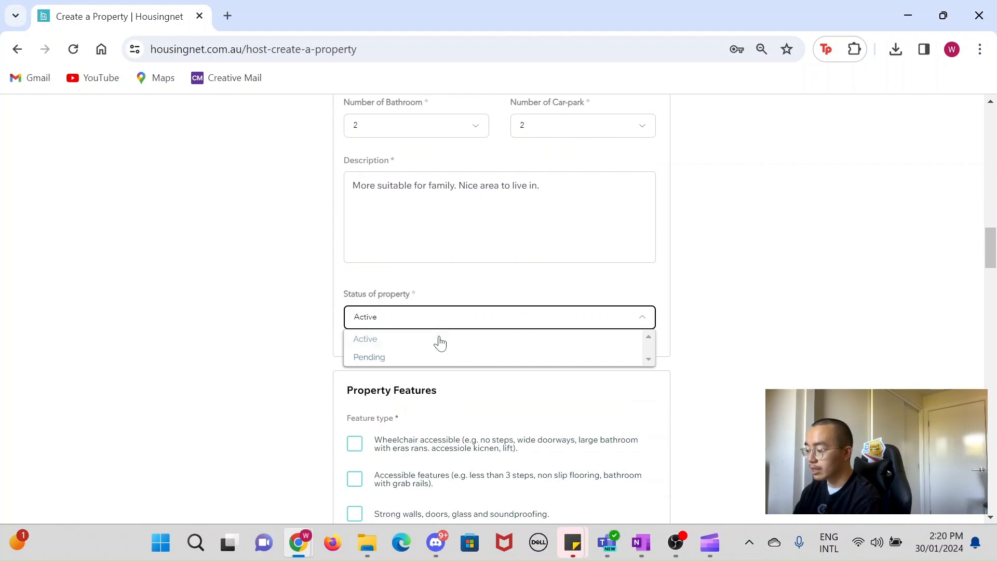
left_click(440, 356)
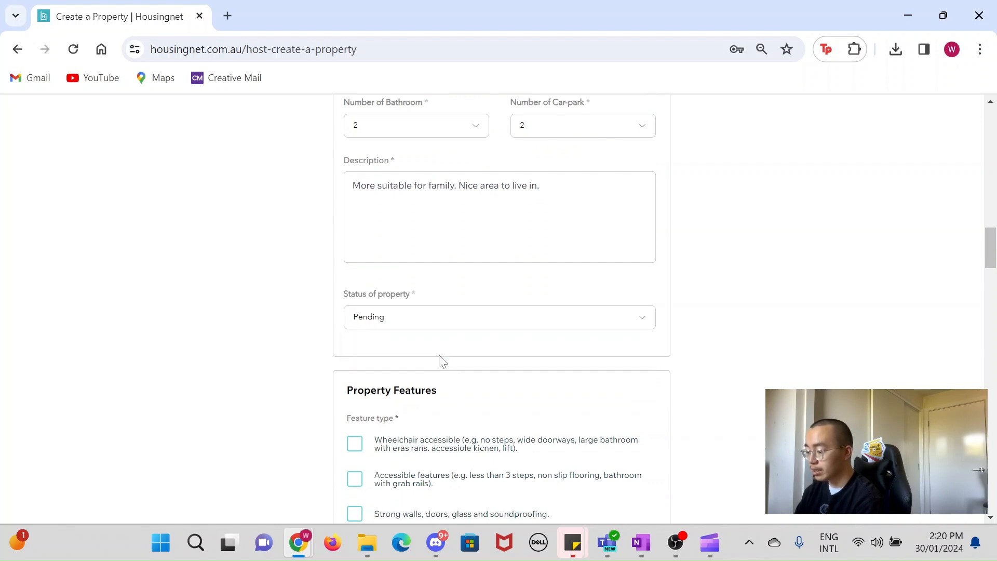
Step: Tick the feature types Wheelchair accessible, Accessible features and Strong walls, doors, glass and soundproofing
scroll(439, 410, "down", 3)
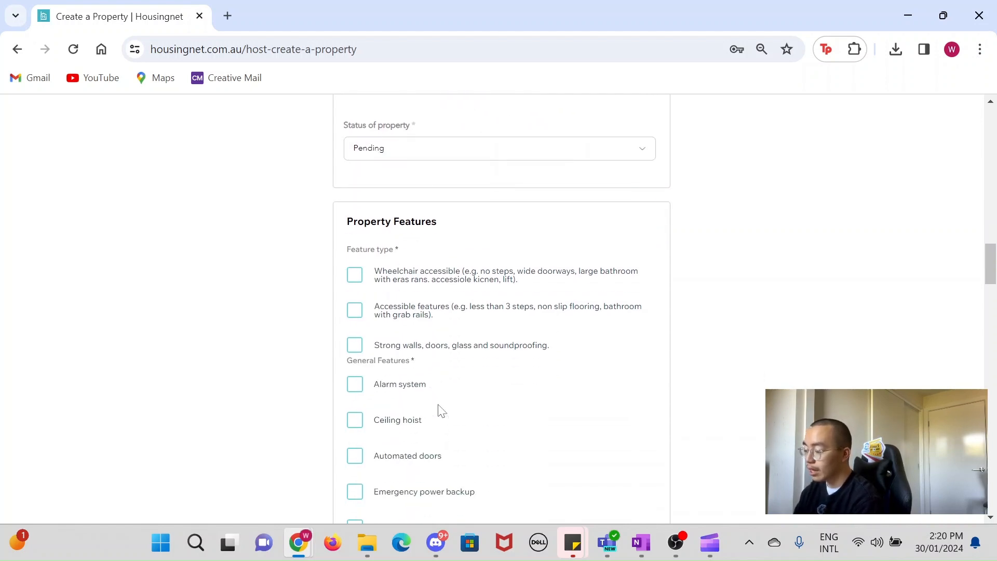
scroll(441, 410, "down", 2)
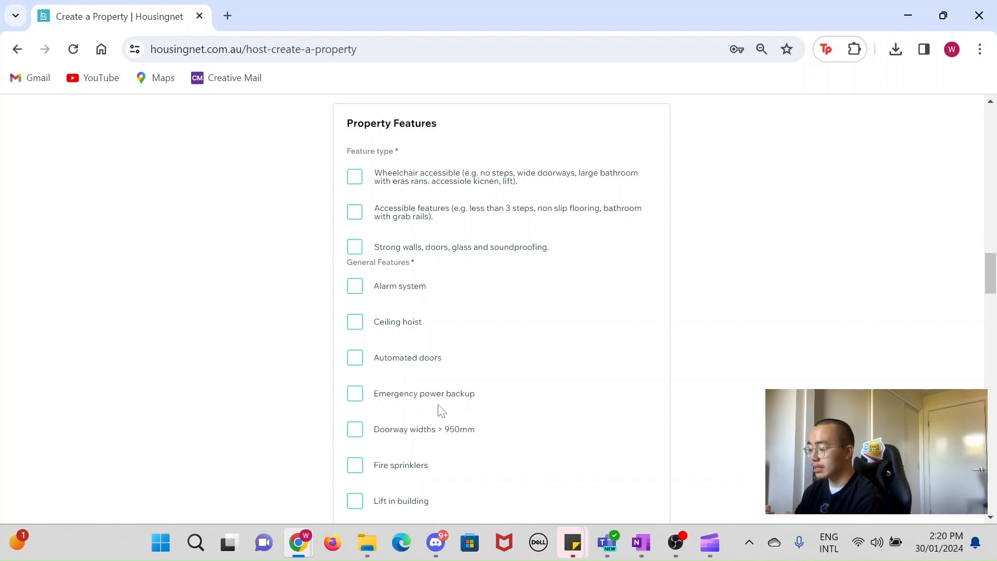
left_click(357, 177)
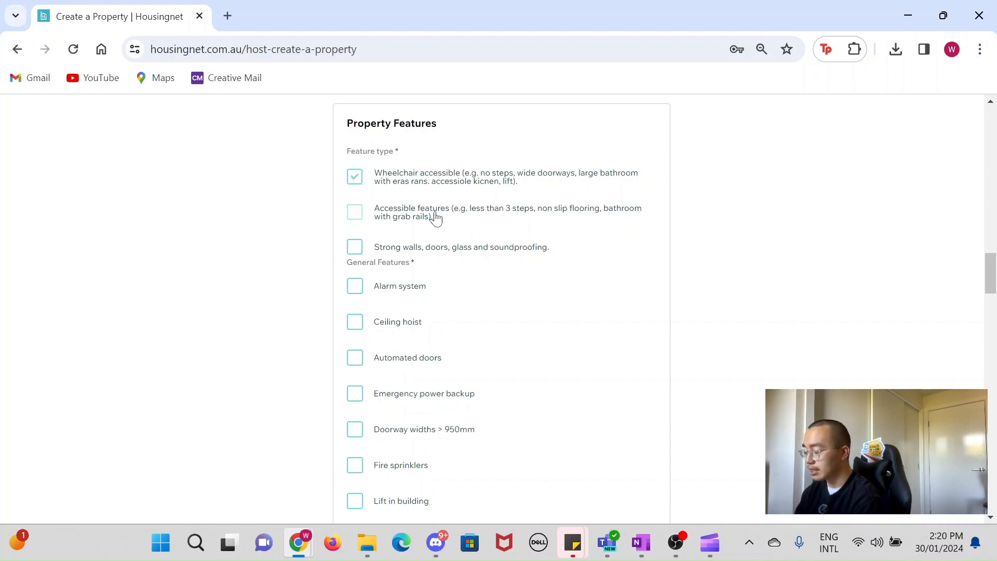
scroll(436, 217, "up", 5, "ctrl")
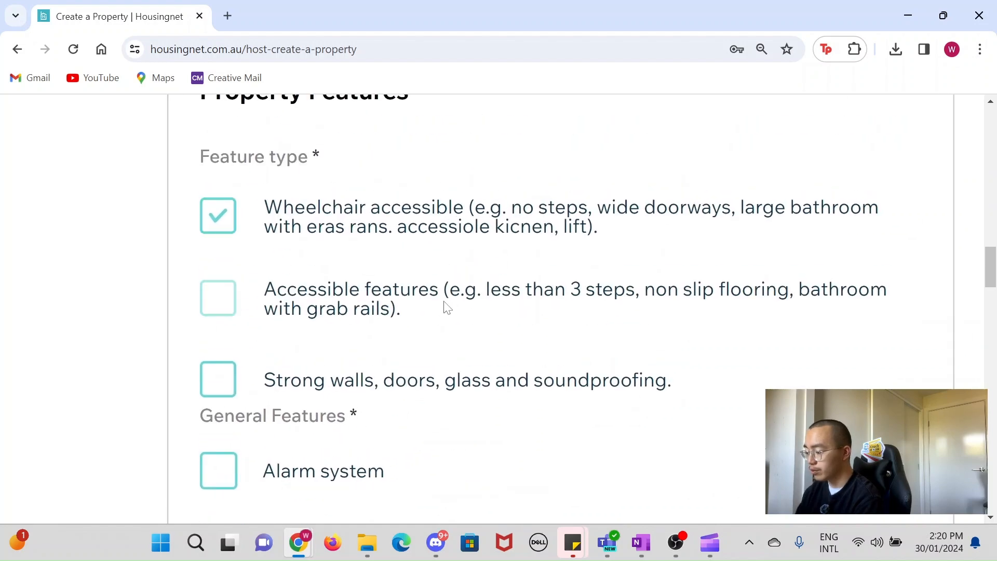
left_click(218, 297)
scroll(218, 297, "down", 2)
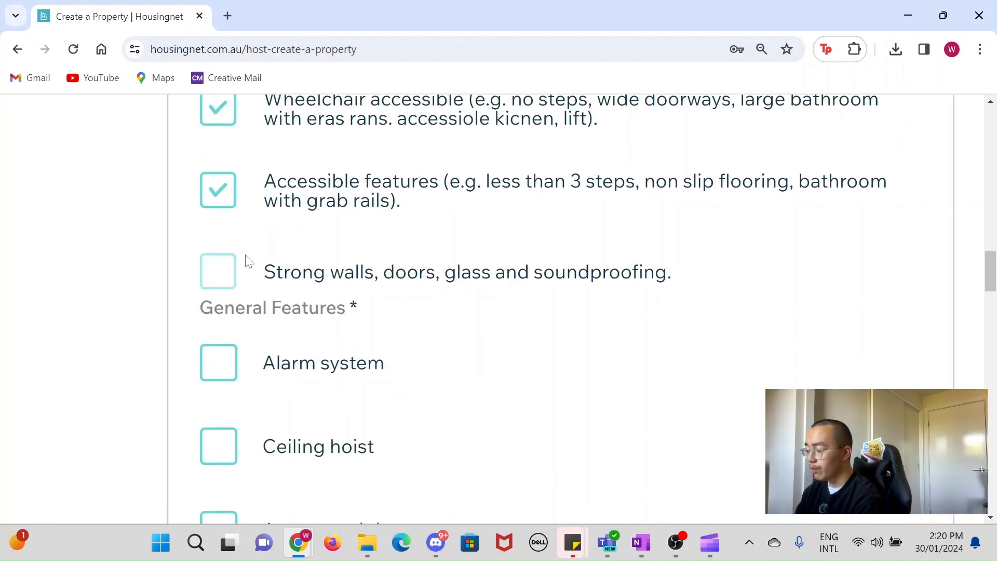
left_click(204, 285)
Step: Tick the general features Emergency power backup, Doorway widths > 950mm, Lift in building, Air conditioning and Heating
scroll(202, 284, "down", 4, "ctrl")
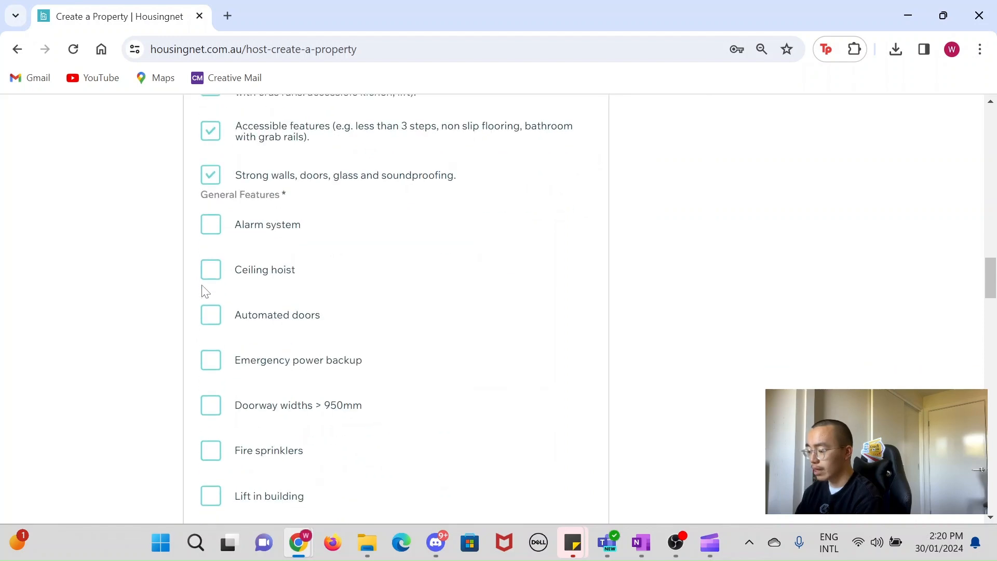
scroll(204, 291, "down", 1, "ctrl")
scroll(204, 290, "down", 10)
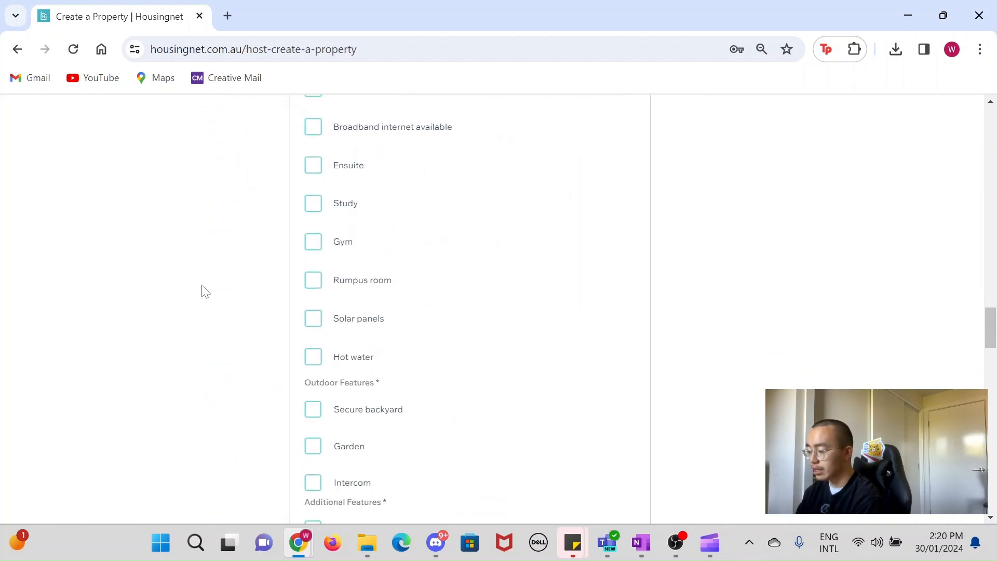
scroll(202, 289, "up", 7)
left_click(311, 145)
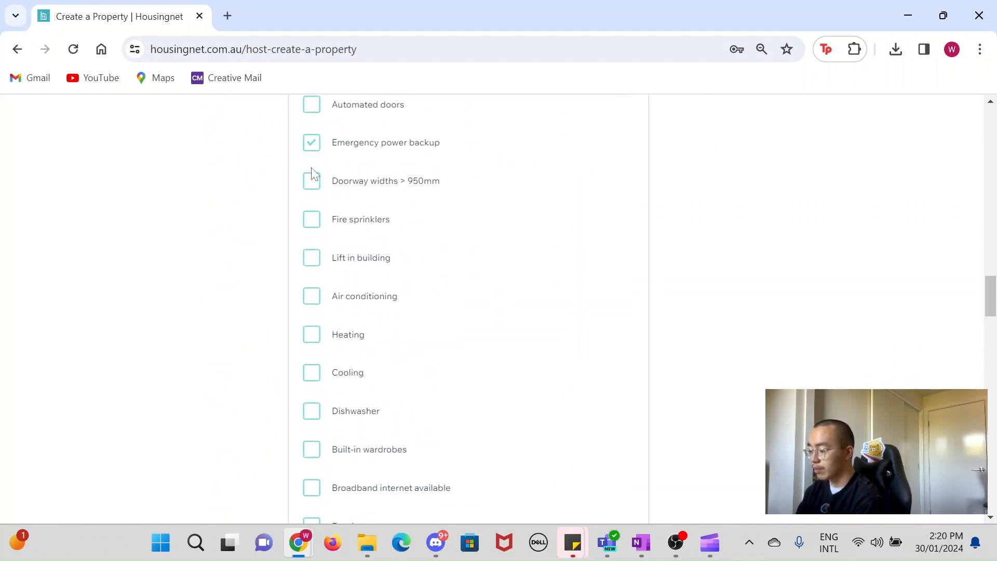
left_click(312, 179)
left_click(311, 259)
left_click(311, 299)
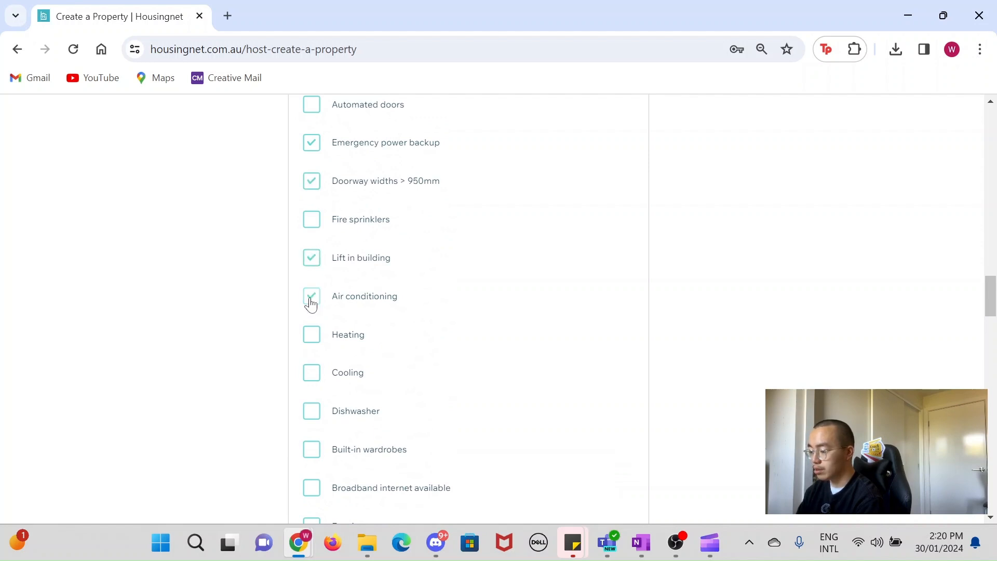
left_click(311, 336)
Step: Tick Solar panels, the outdoor features Secure backyard and Garden, and the additional feature Pets allowed
scroll(307, 342, "down", 1)
scroll(358, 426, "down", 2)
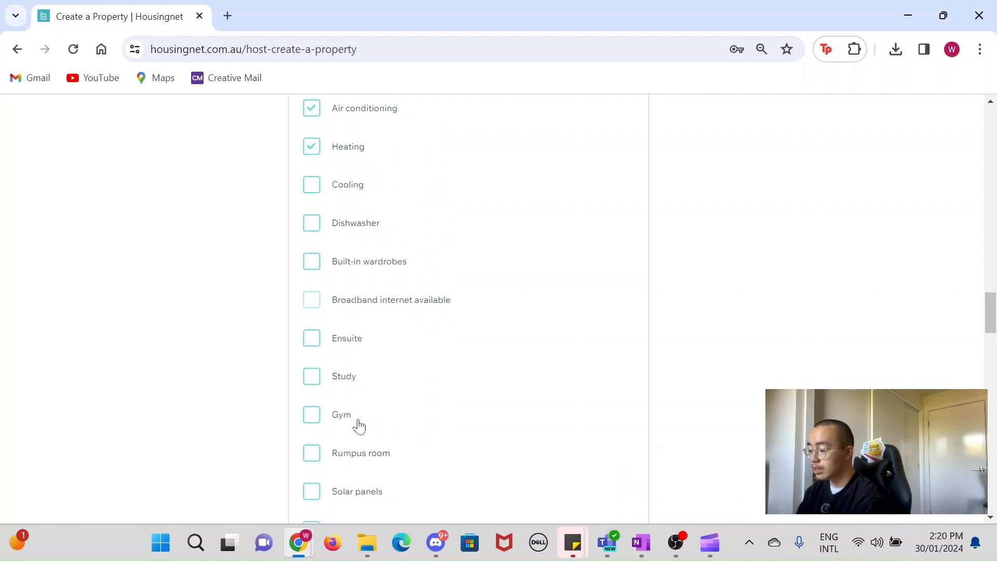
scroll(358, 426, "down", 4)
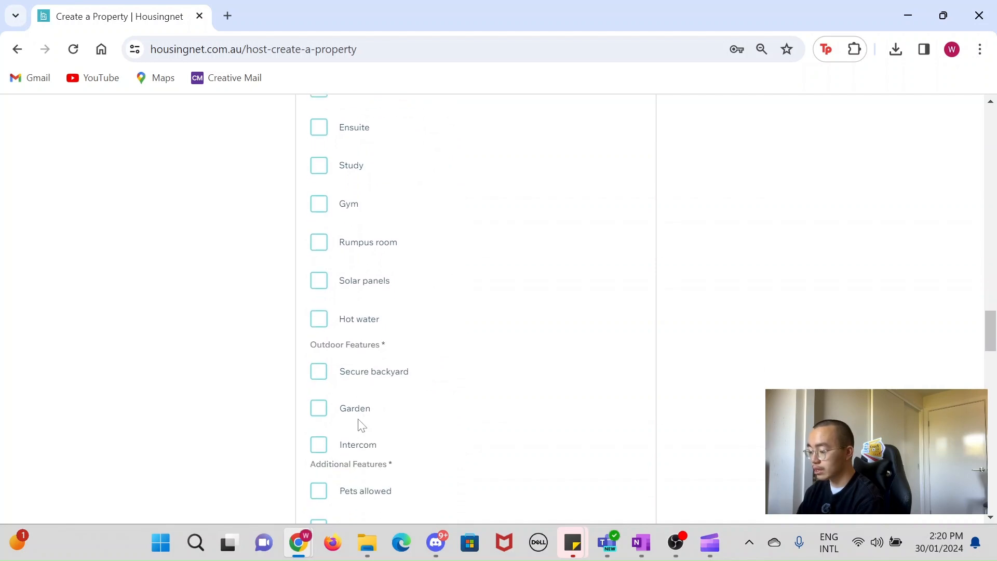
scroll(361, 424, "down", 3)
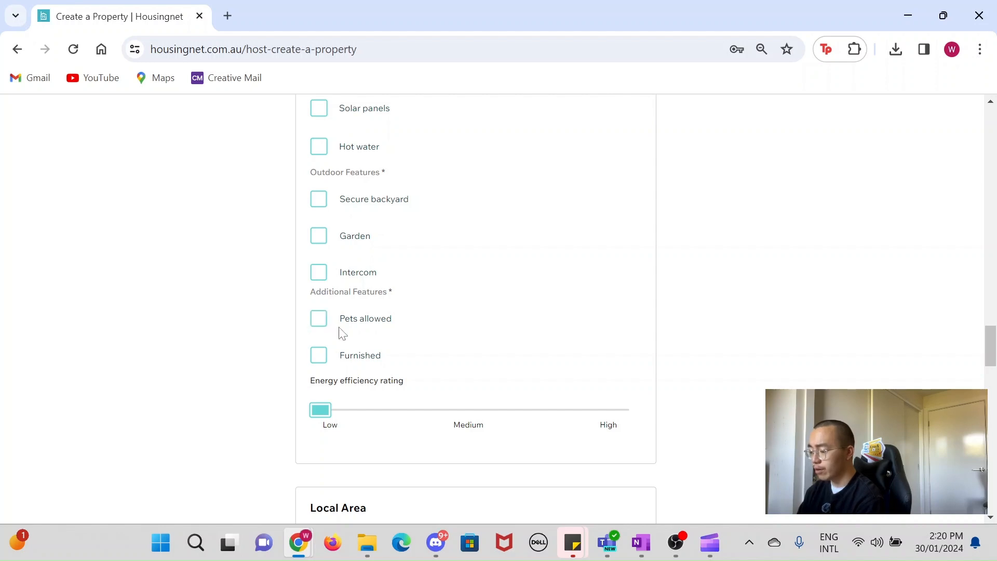
scroll(338, 331, "up", 1)
left_click(320, 175)
left_click(320, 267)
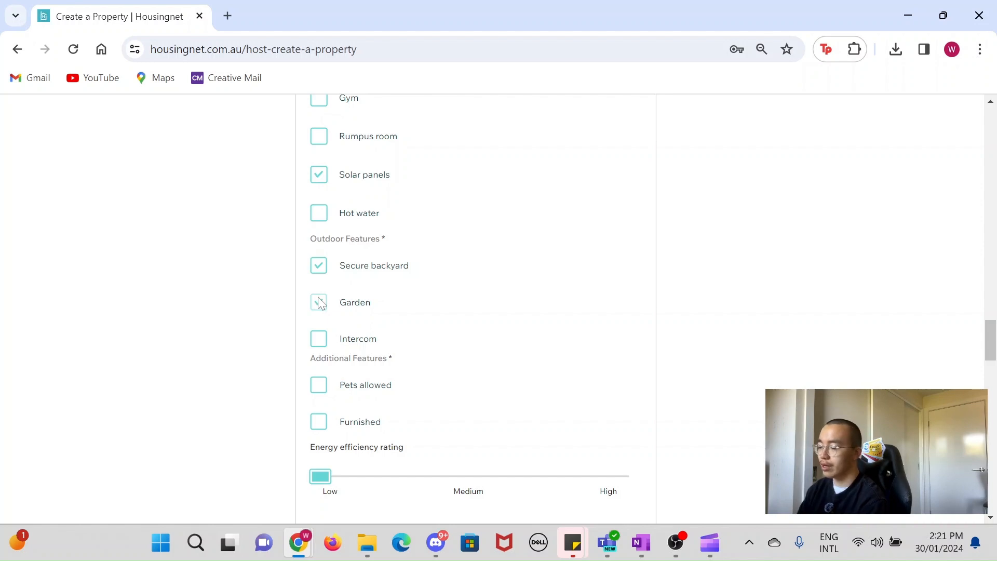
left_click(320, 385)
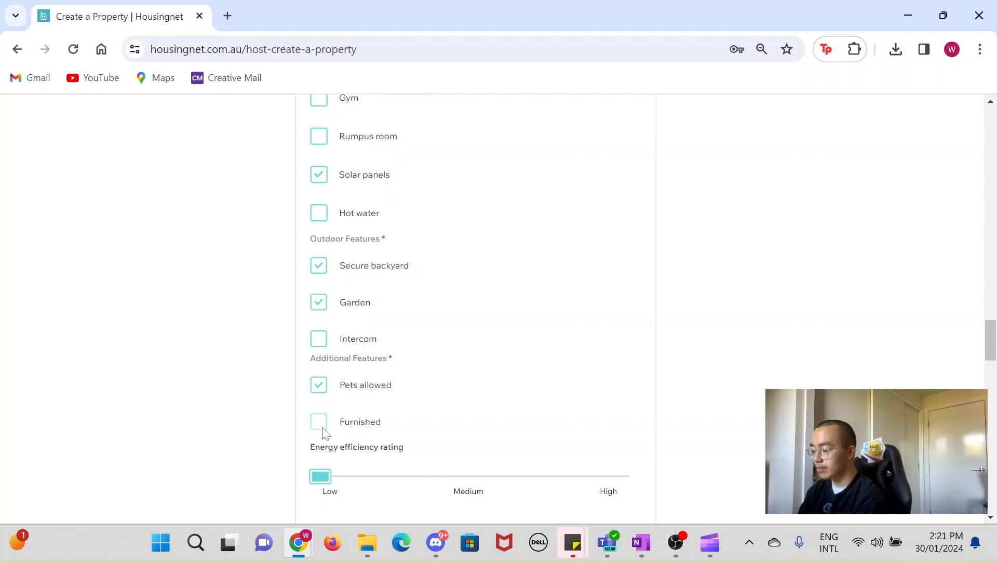
Step: Set the energy efficiency rating slider to Medium
mouse_move(317, 479)
left_mouse_down()
mouse_move(586, 480)
mouse_move(323, 483)
left_mouse_up()
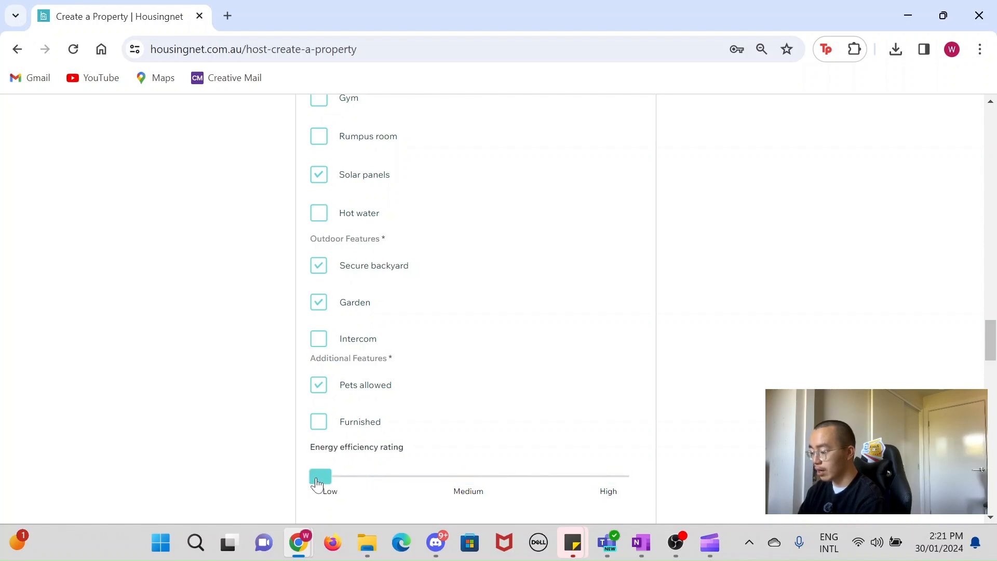
scroll(323, 483, "down", 4)
left_click_drag(322, 277, 450, 282)
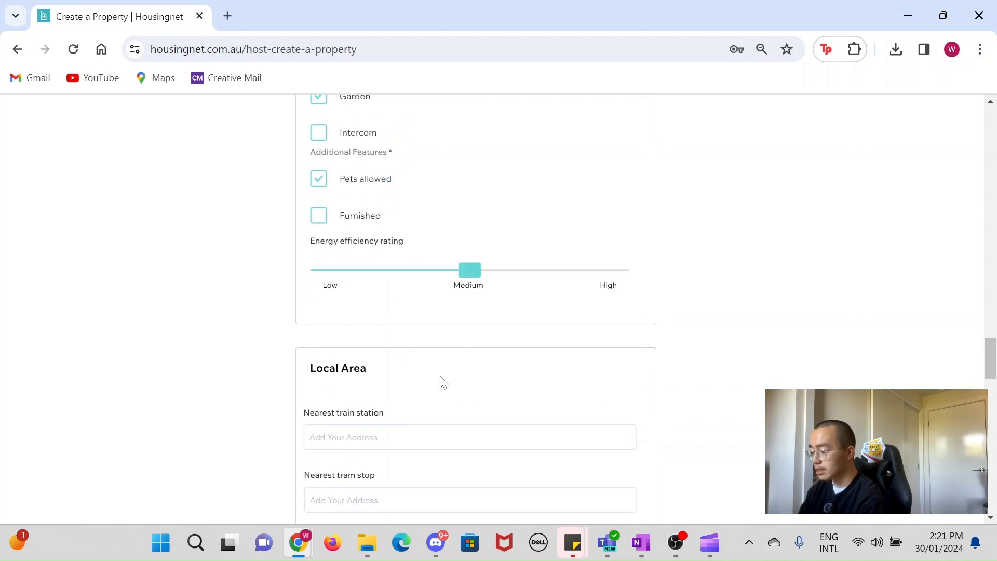
Step: Set the nearest train station to Cranbourne VIC from the address suggestions
scroll(440, 381, "down", 5)
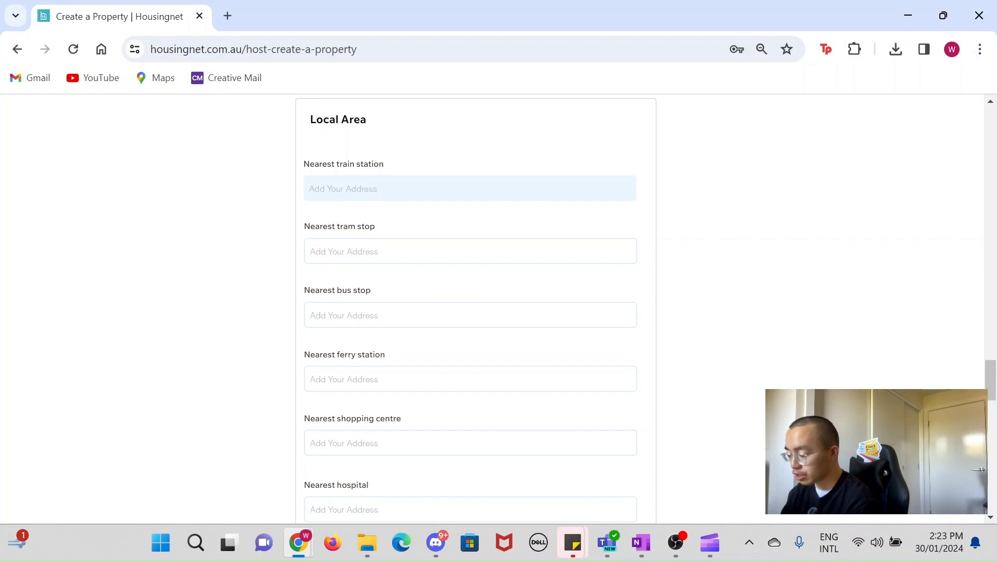
type("cran")
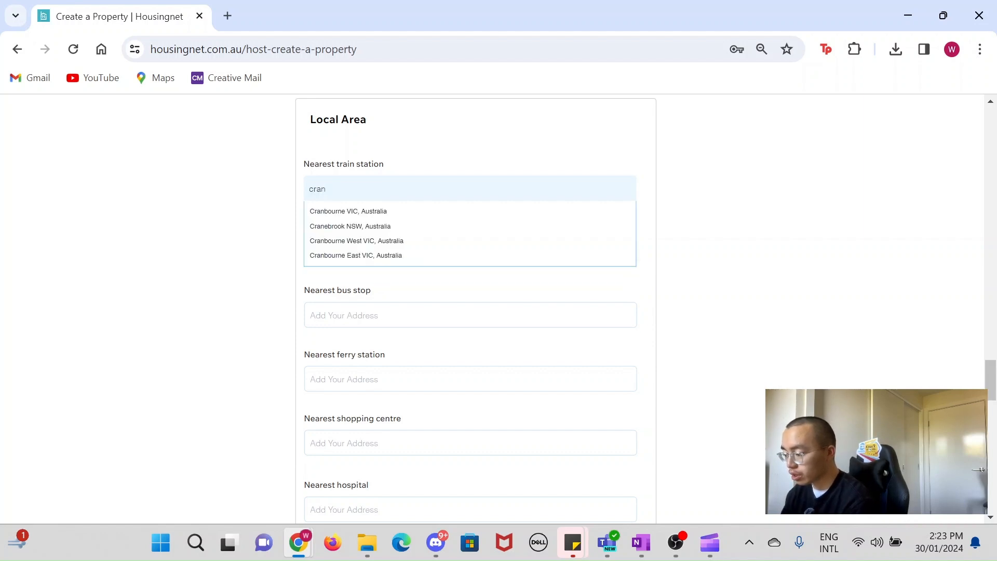
left_click(401, 211)
Step: Set the nearest tram stop to Jervis Bay, New South Wales from the address suggestions
left_click(405, 244)
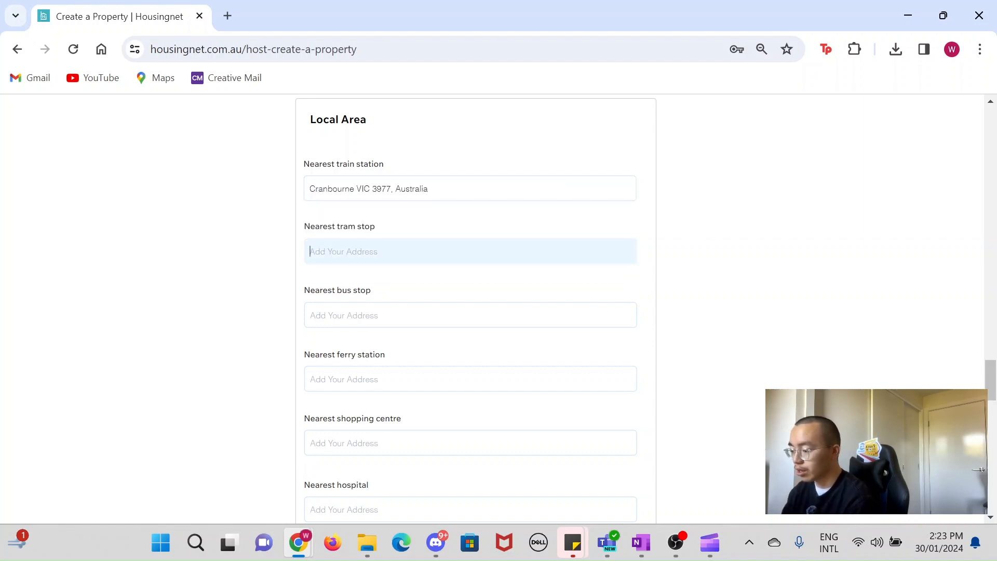
type("jdwn")
key("BackSpace")
key("BackSpace")
key("BackSpace")
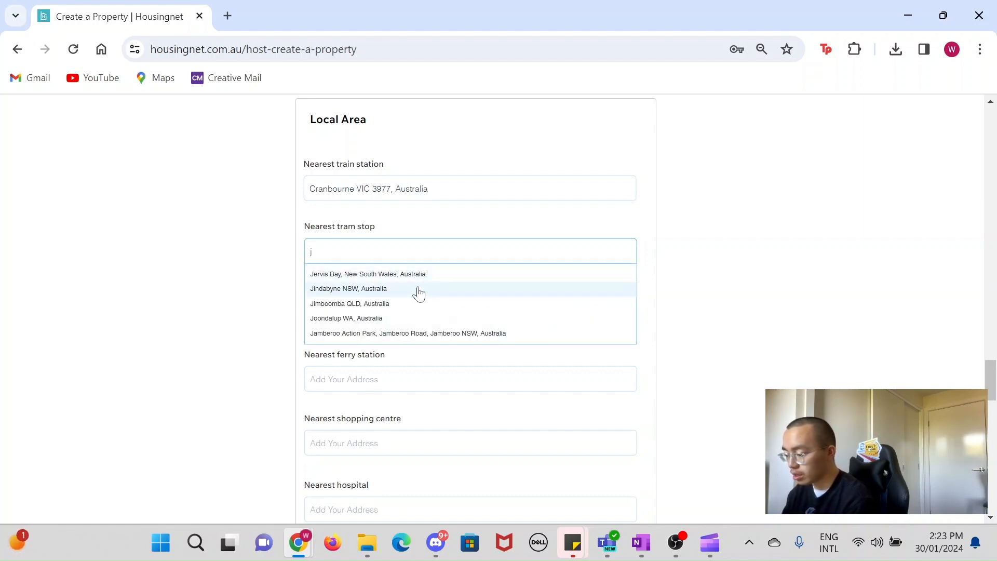
left_click(417, 276)
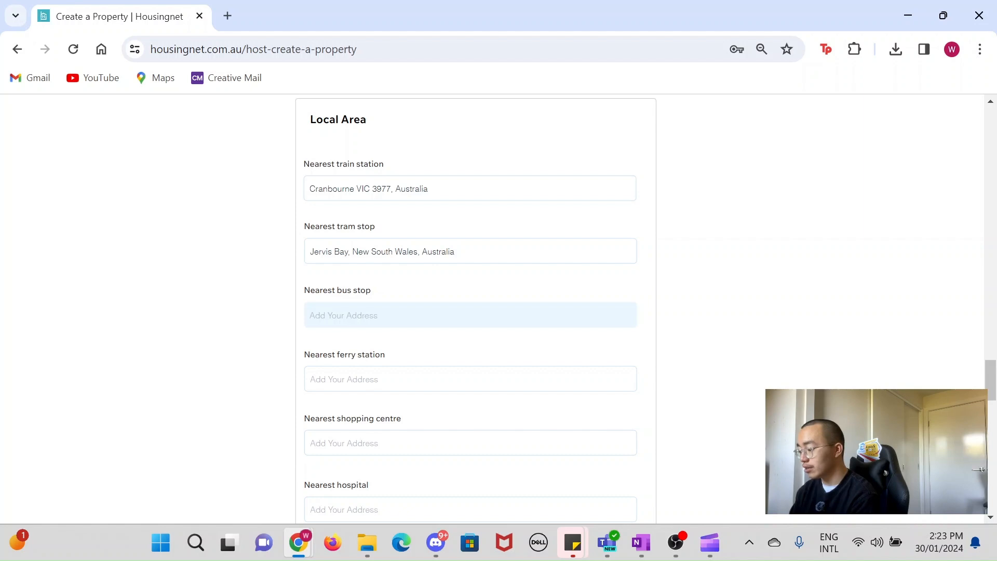
type("839")
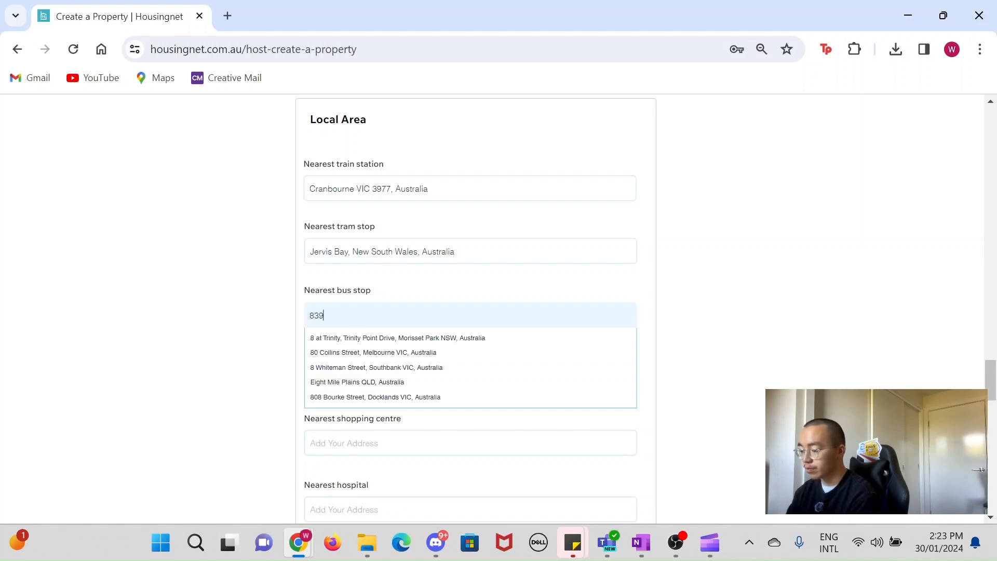
left_click(409, 338)
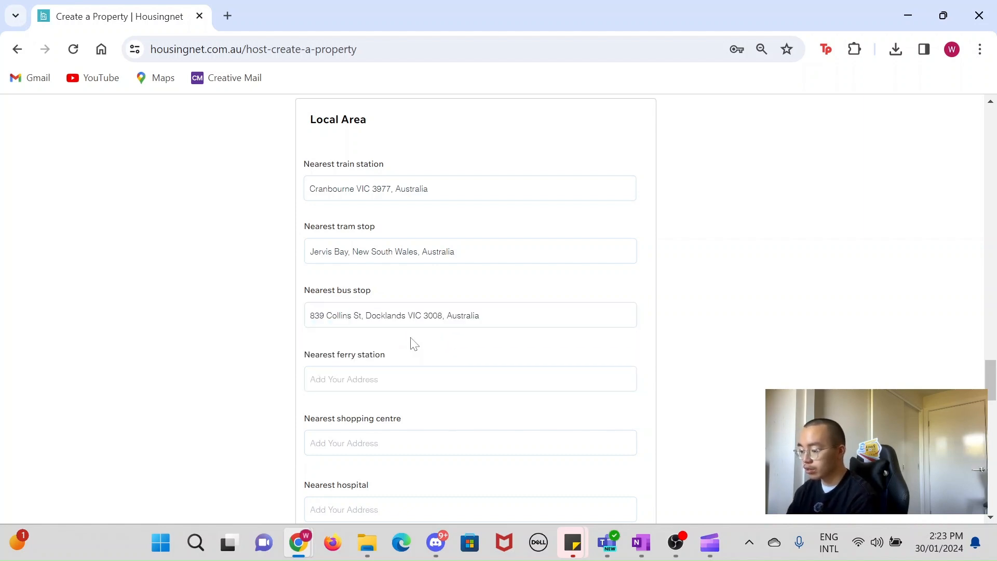
scroll(395, 379, "down", 3)
left_click(396, 184)
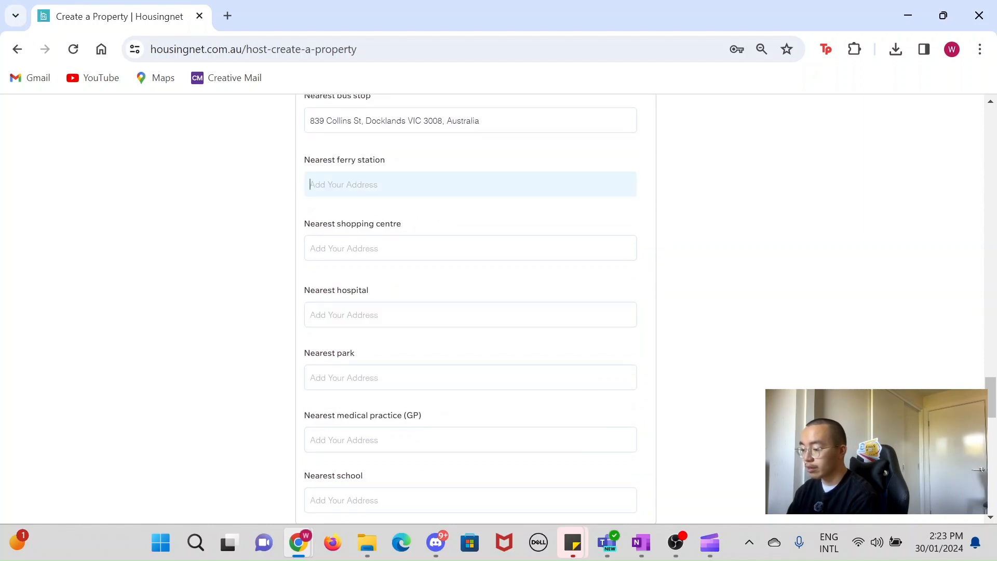
type("9")
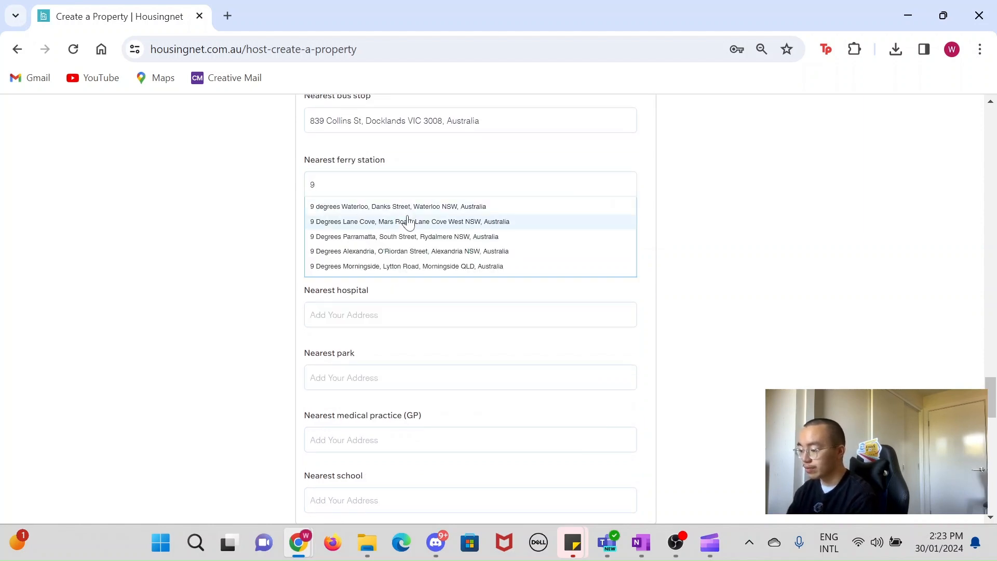
left_click(407, 220)
Step: Fill the nearest shopping centre, hospital, park, medical practice and school with suggested addresses
left_click(410, 247)
type("6")
left_click(408, 214)
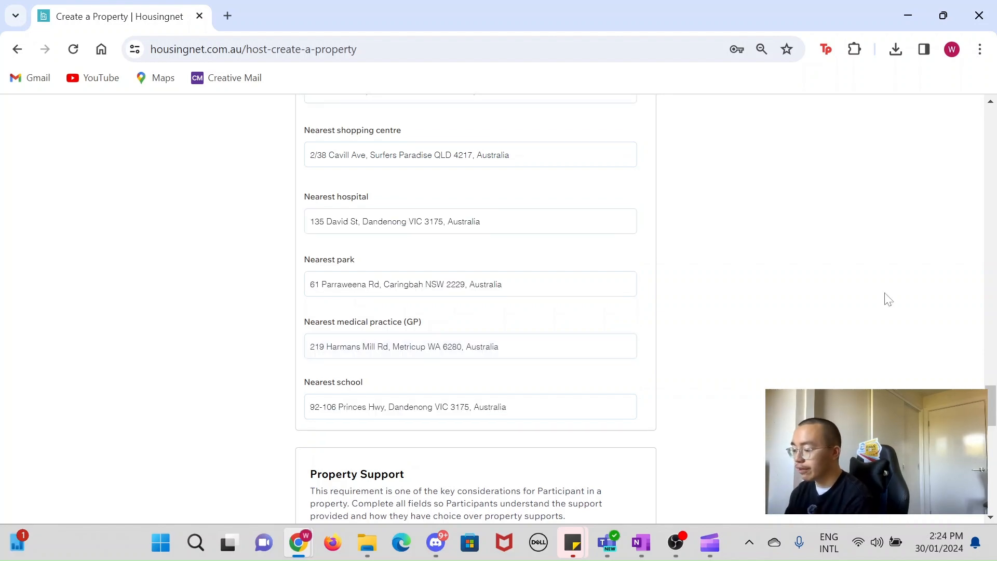
Step: Tick 24 hours a day and Onsite shared support as the types of support provided at the property
scroll(888, 299, "down", 6)
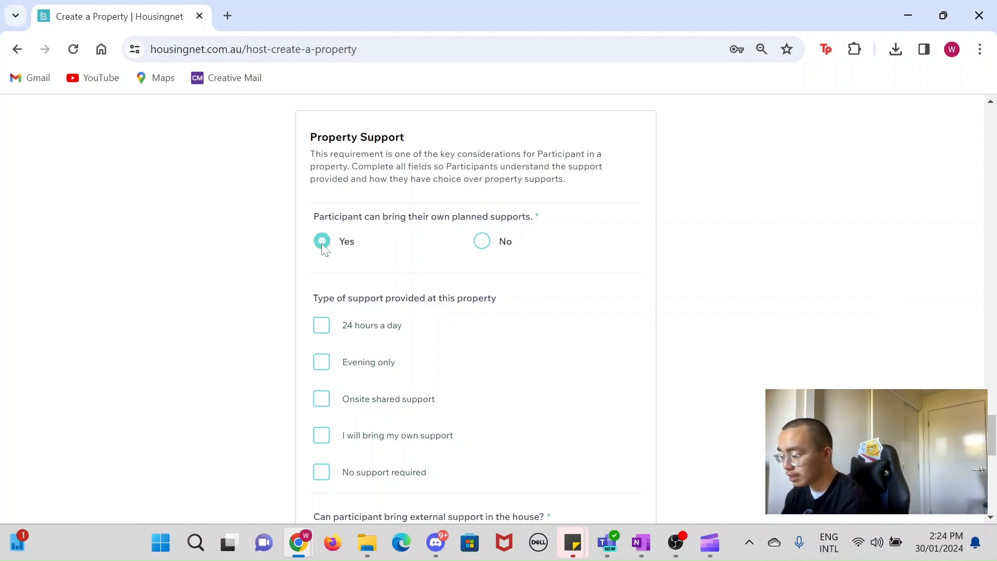
scroll(414, 362, "down", 3)
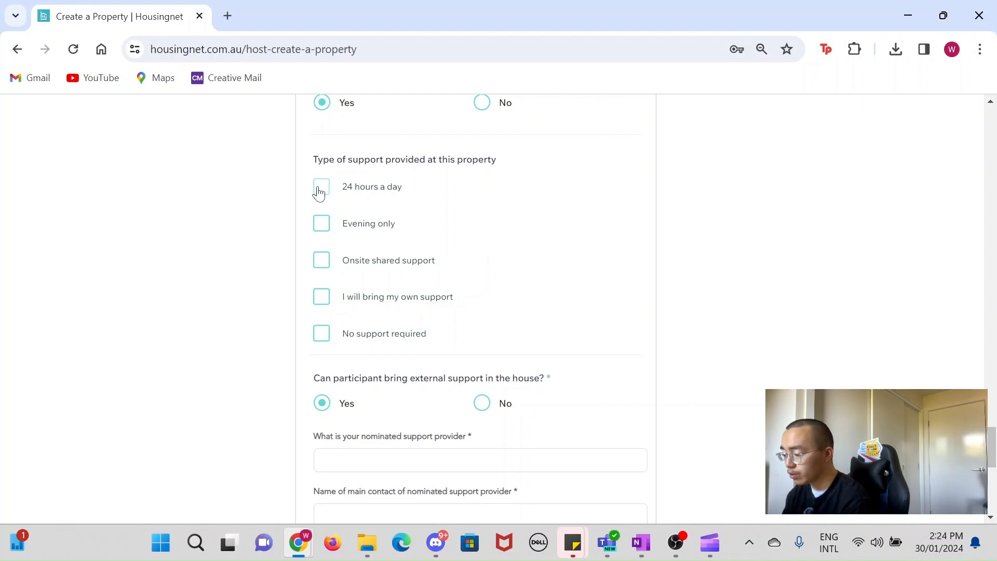
scroll(320, 197, "down", 1)
left_click(326, 230)
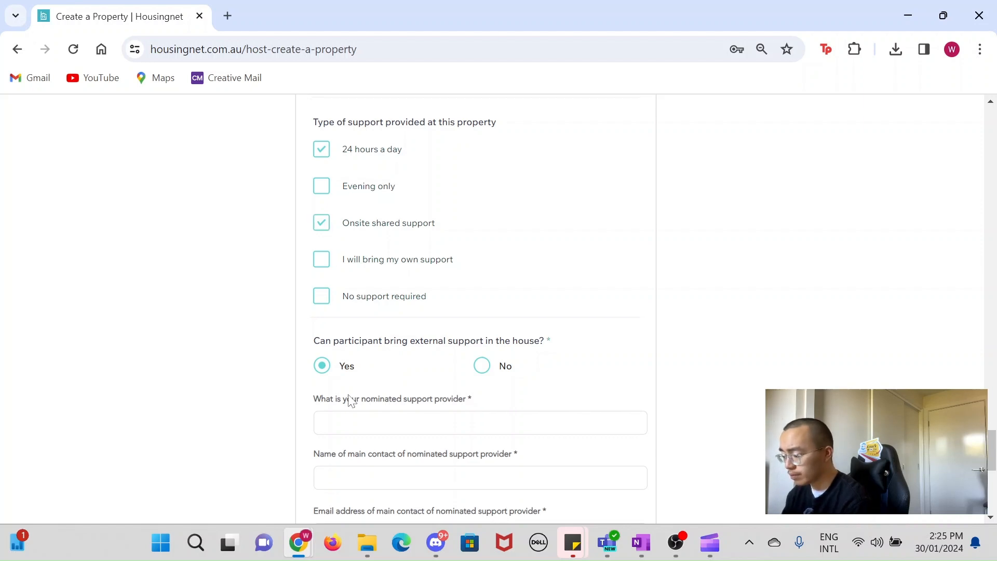
Step: Enter Uconnex Community Services as nominated support provider with its main contact's name, e-mail address and mobile number
scroll(327, 223, "down", 2)
scroll(418, 464, "down", 3)
scroll(415, 463, "up", 1)
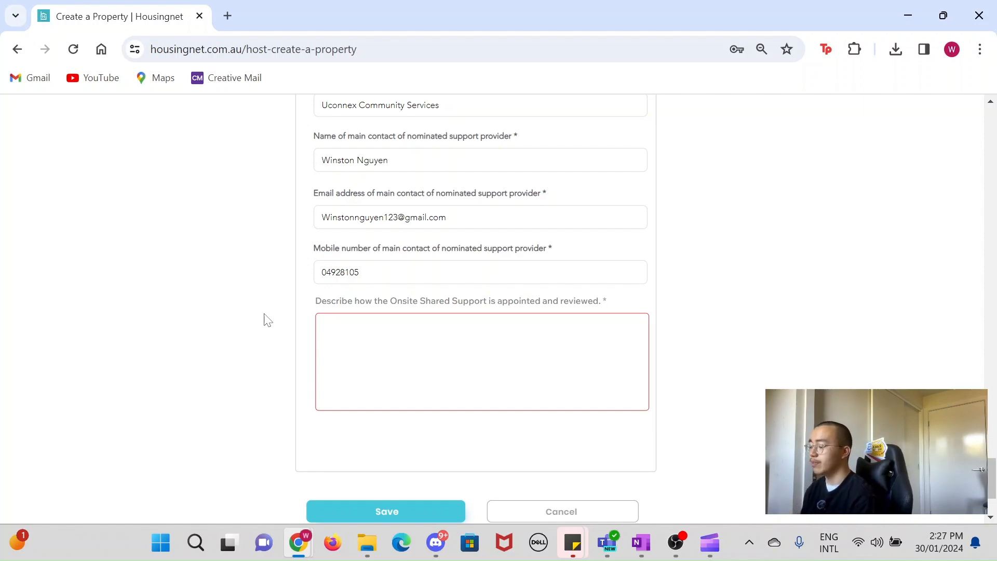
Step: Describe how the onsite shared support is appointed and reviewed as "Will be reviewed by experts."
left_click(325, 325)
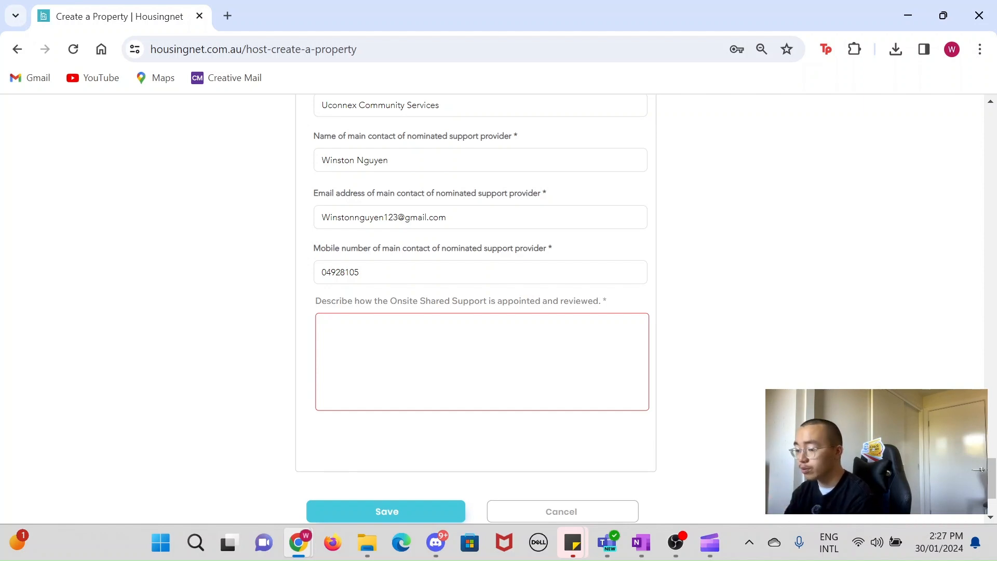
type("Will be reviee")
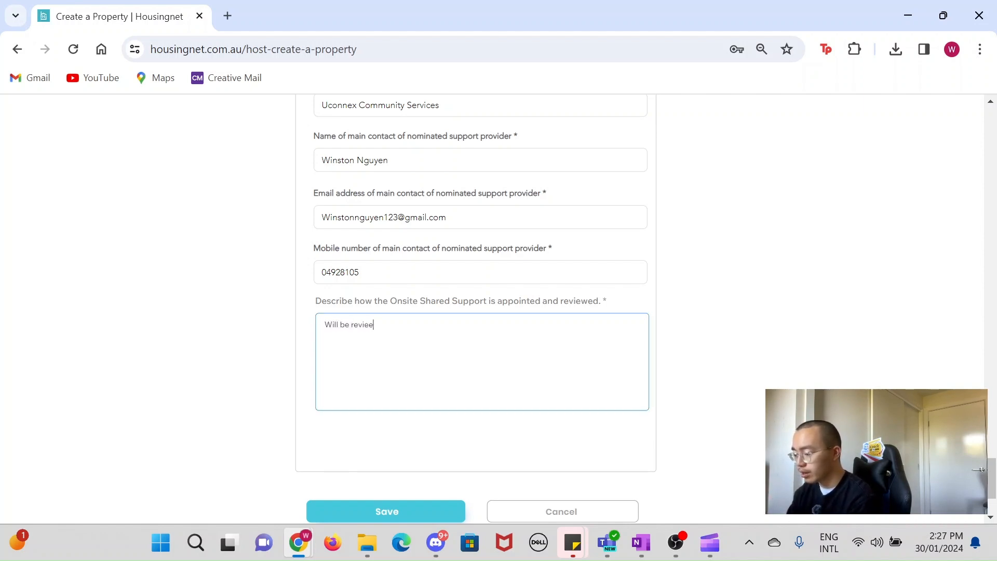
key("BackSpace")
type("wed")
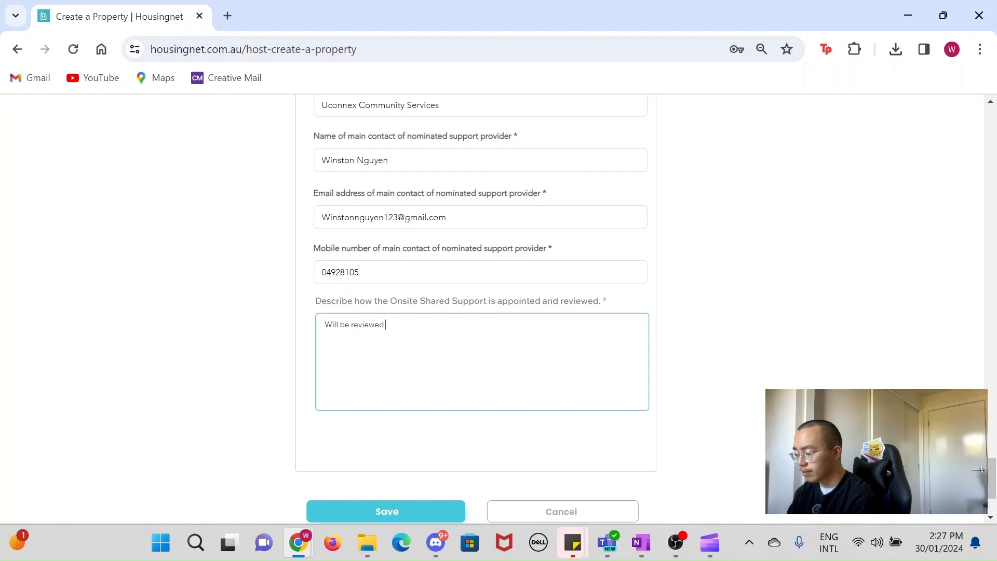
type(" by experts.")
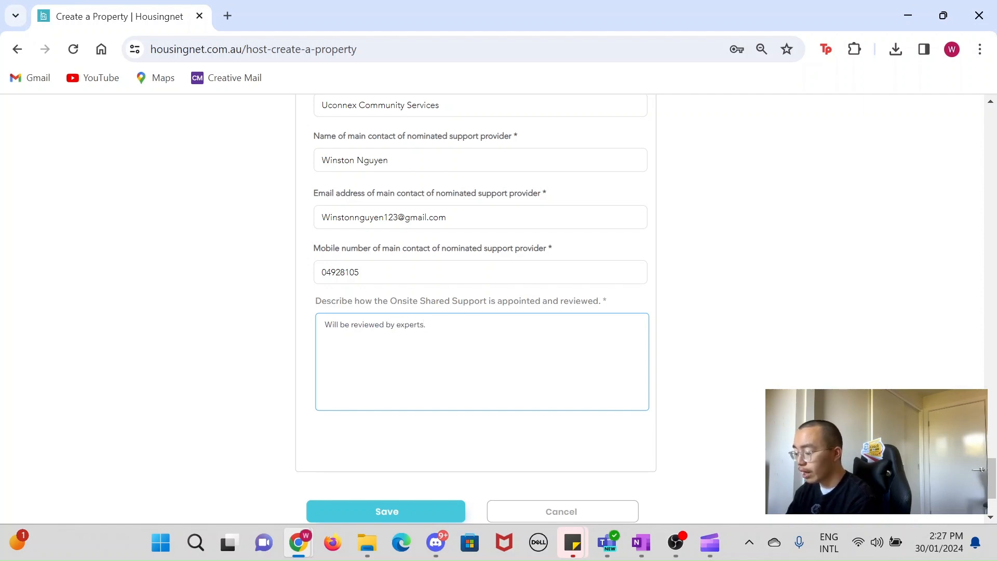
Step: Save the new property and return to the dashboard
scroll(482, 311, "down", 1)
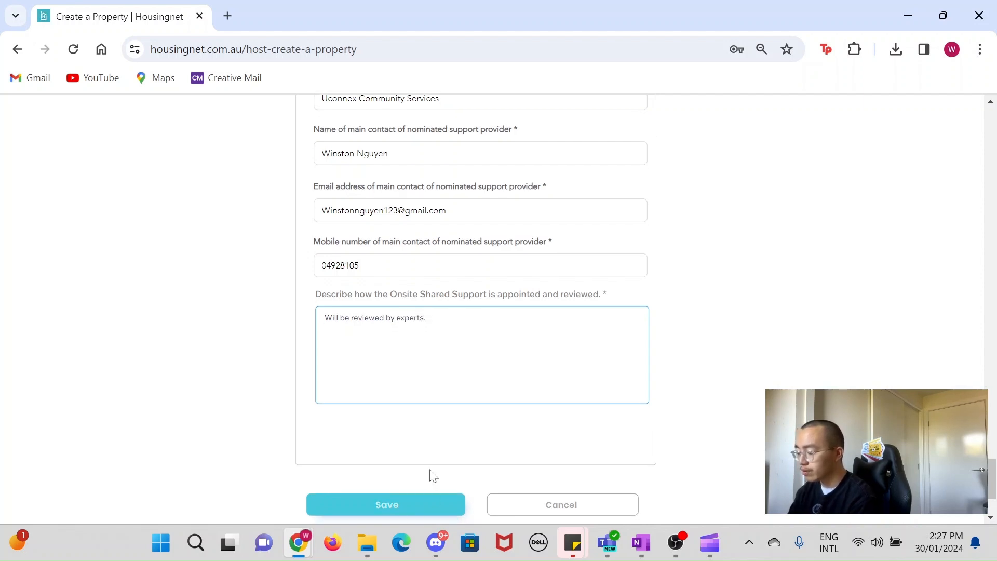
left_click(379, 502)
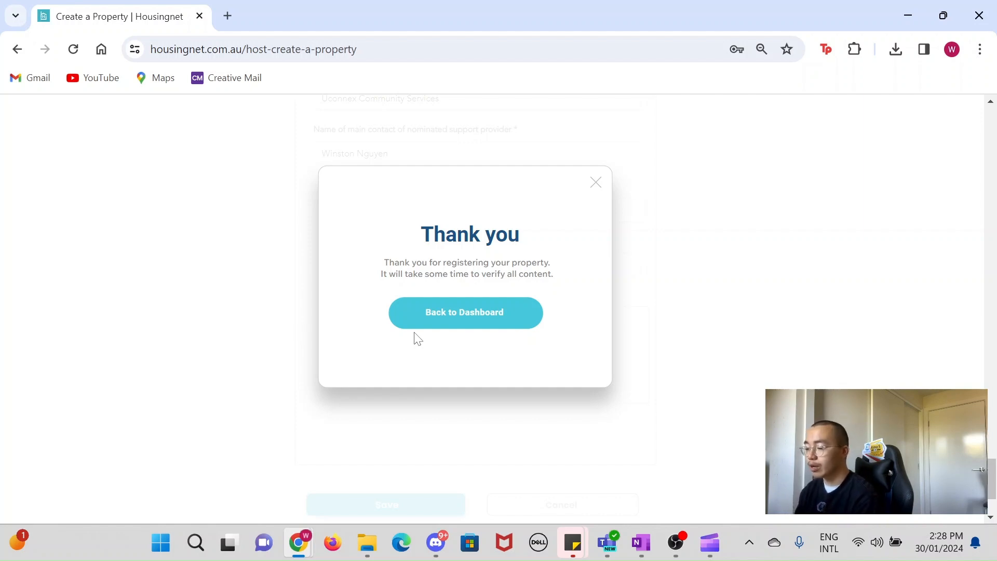
left_click(420, 321)
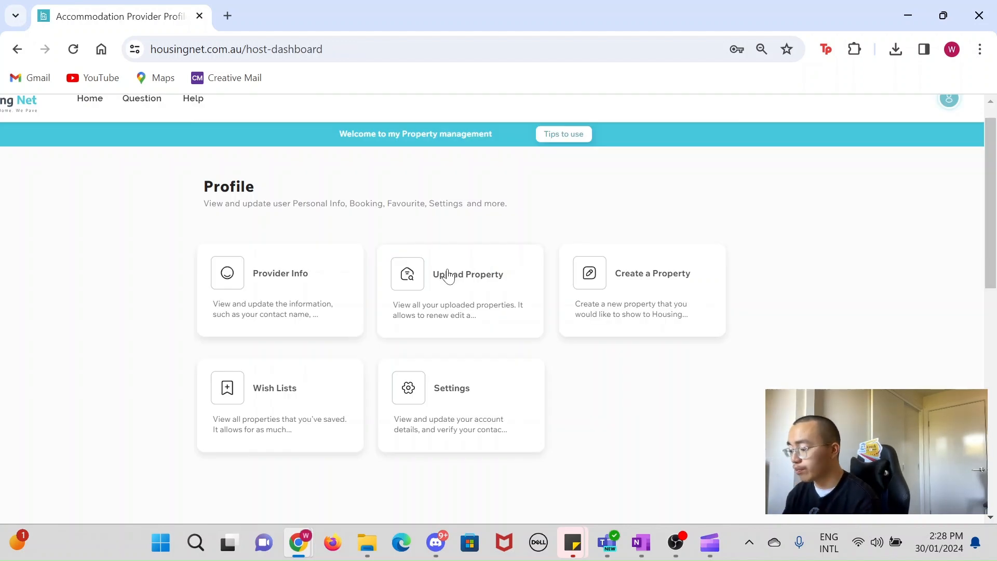
Step: Open the uploaded Home in Sydney listing for editing and review its saved details section by section
left_click(449, 275)
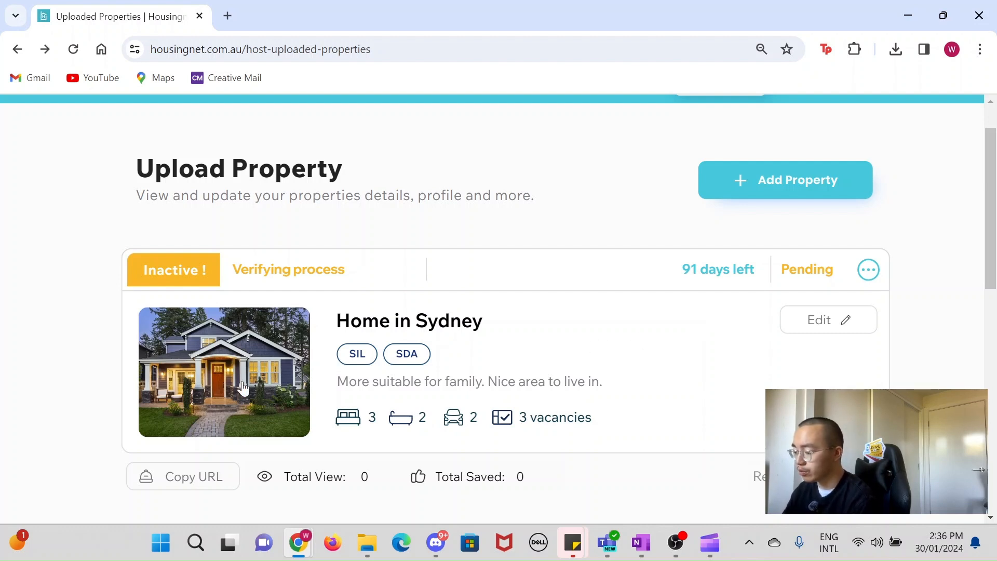
left_click(243, 387)
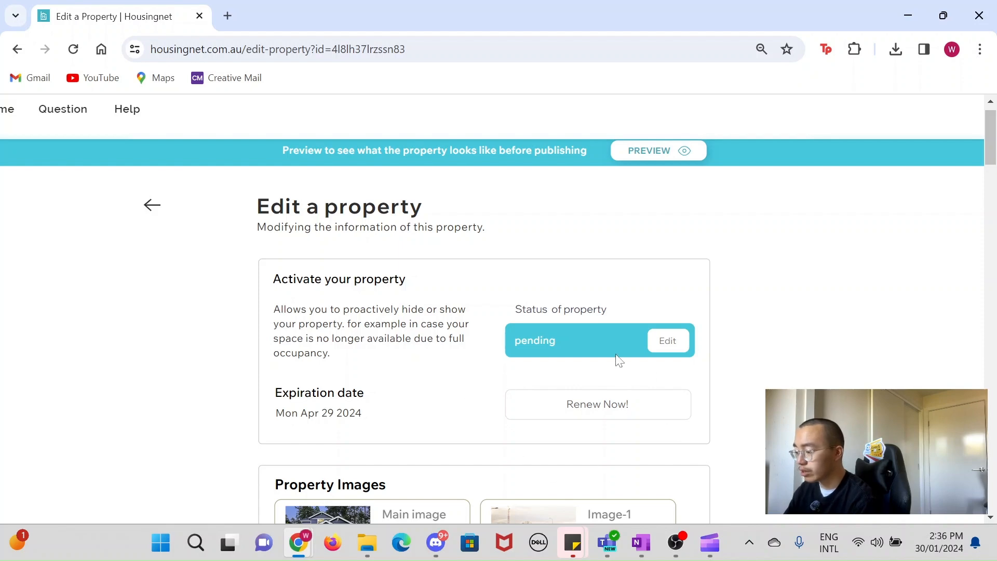
key("ctrl+minus")
key("ctrl+minus")
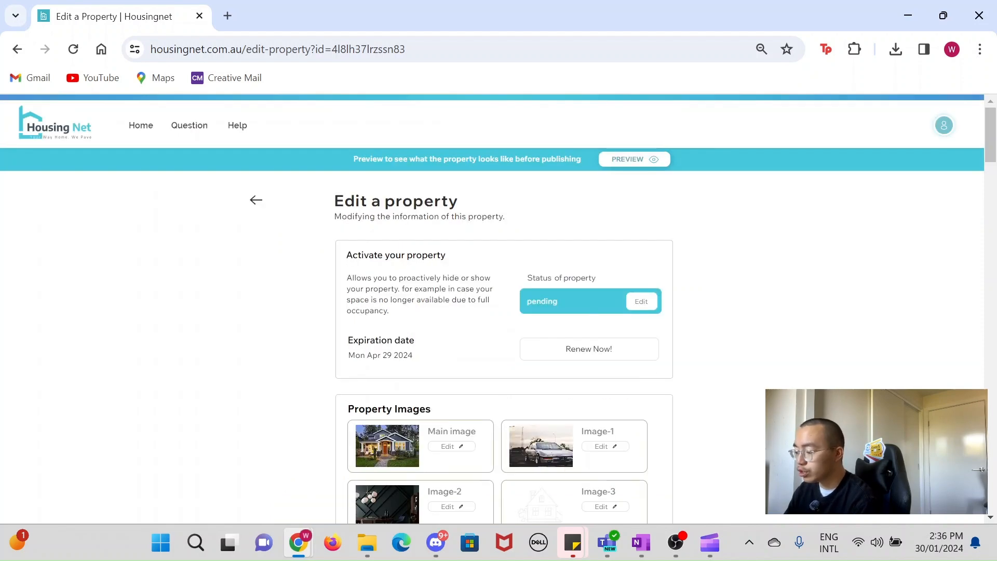
scroll(594, 333, "down", 12)
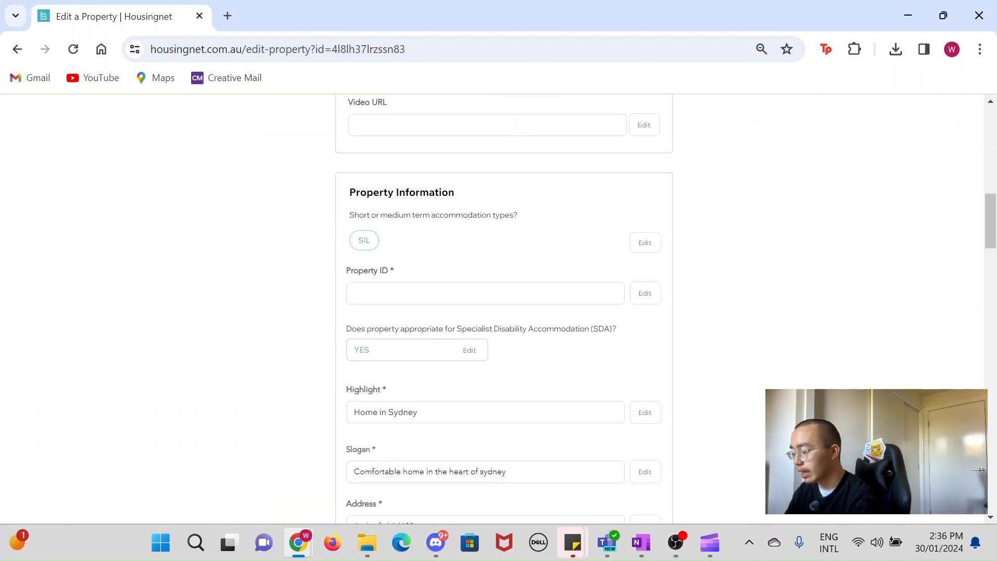
scroll(595, 329, "down", 15)
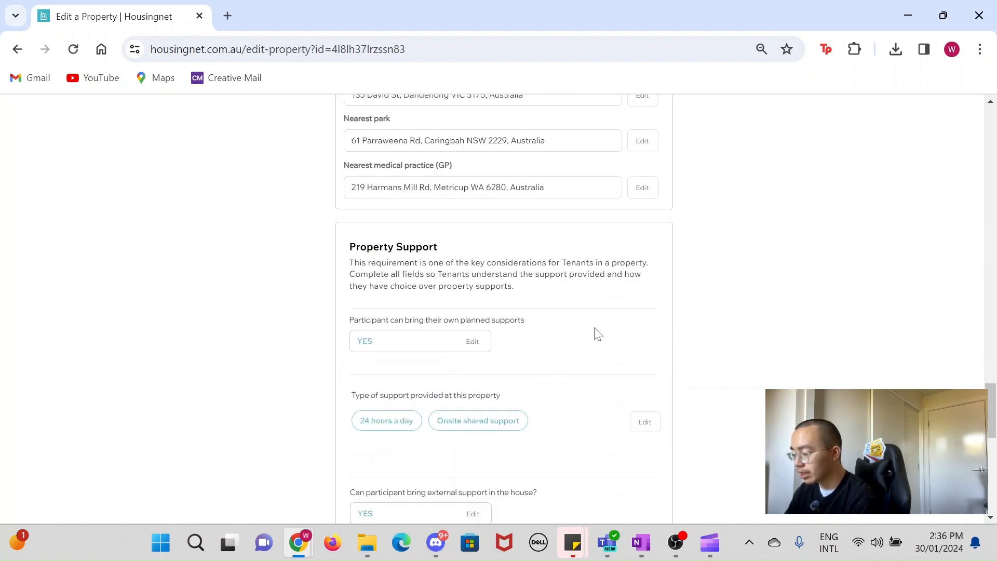
scroll(597, 333, "down", 5)
scroll(596, 332, "up", 20)
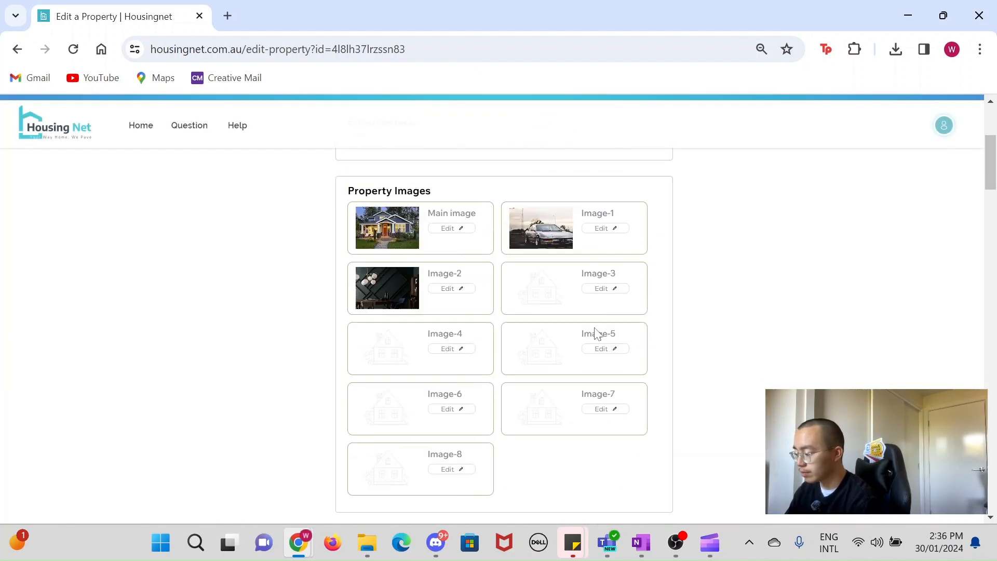
scroll(596, 333, "up", 4)
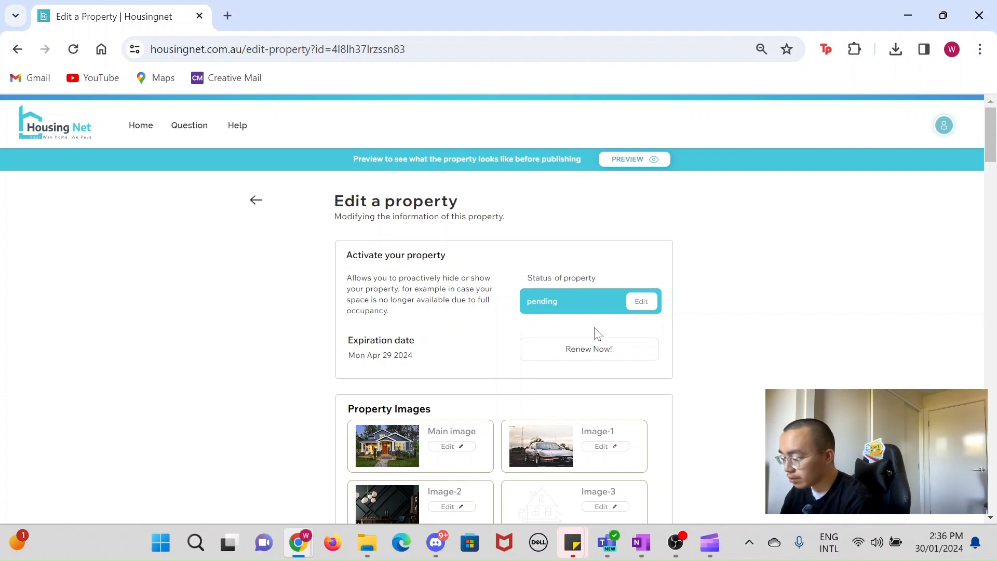
scroll(597, 333, "down", 2)
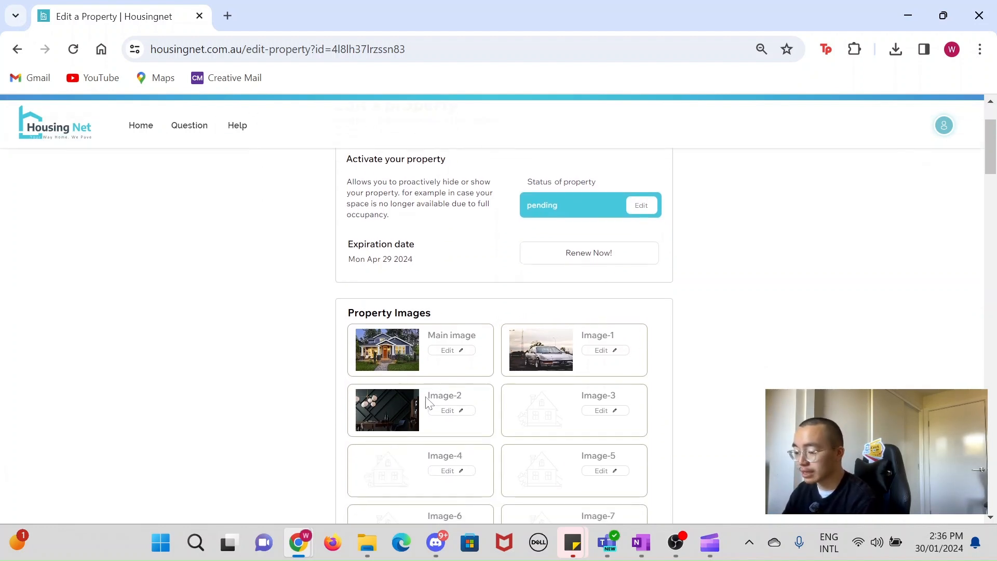
scroll(426, 402, "down", 10)
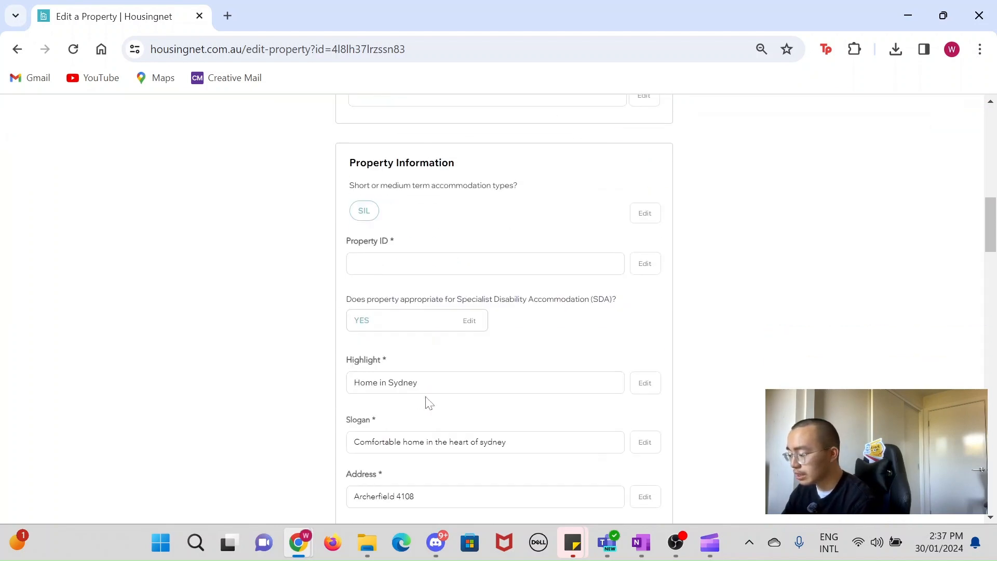
scroll(426, 403, "down", 15)
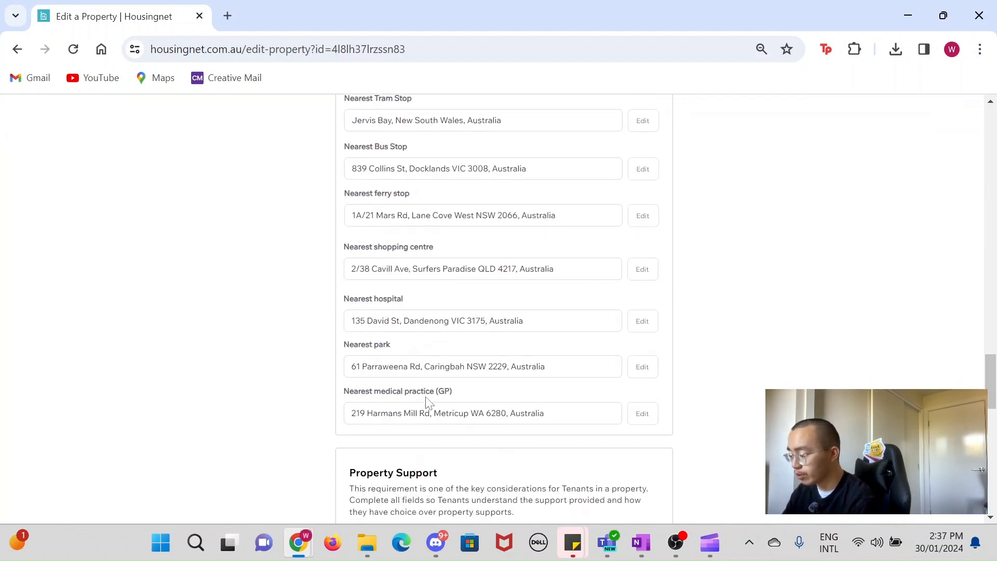
scroll(426, 402, "down", 5)
scroll(426, 402, "up", 20)
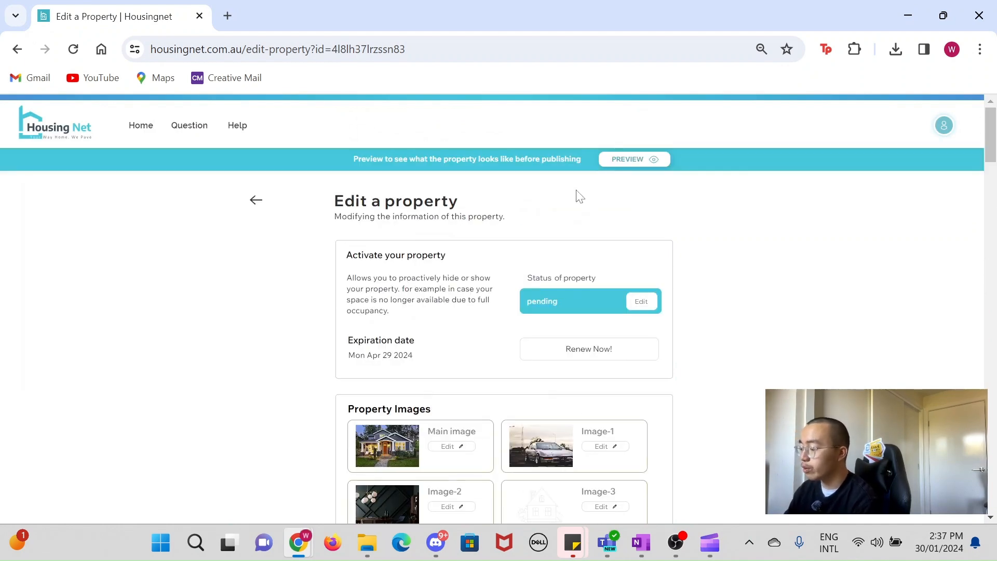
scroll(580, 196, "down", 20)
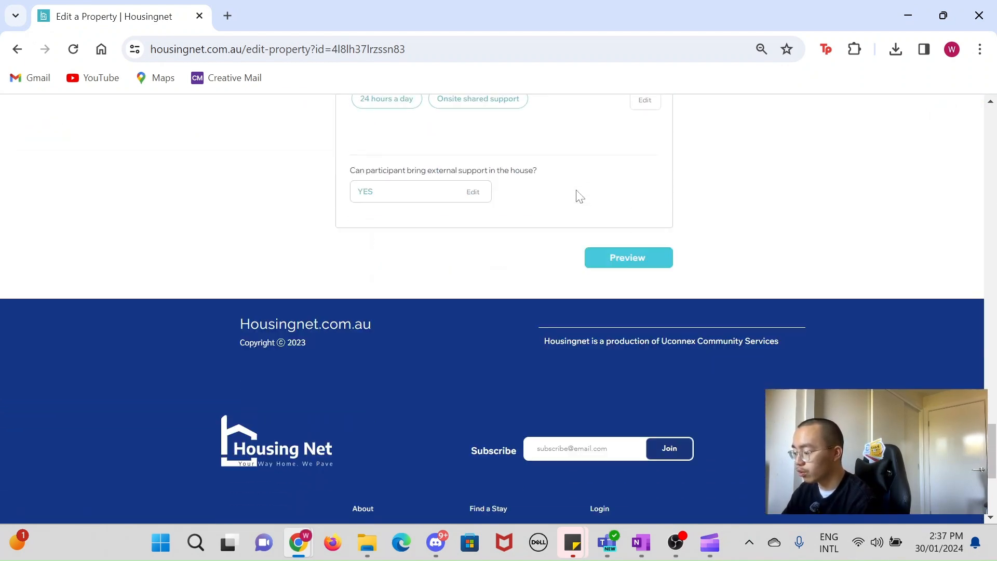
Step: Preview the Home in Sydney listing and examine its summary, features, local areas and support information
left_click(632, 261)
scroll(631, 259, "up", 3)
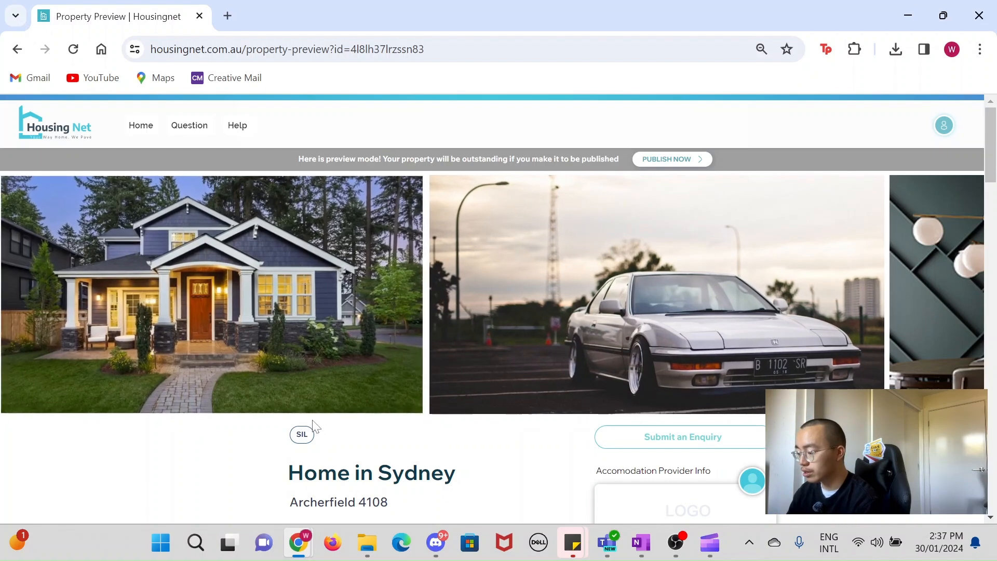
scroll(270, 418, "down", 6)
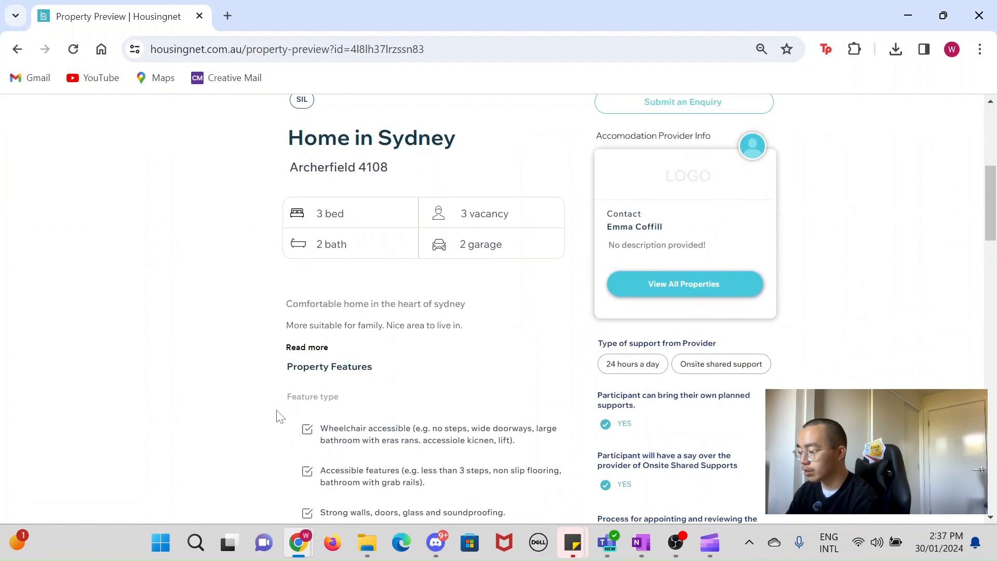
scroll(412, 216, "up", 1)
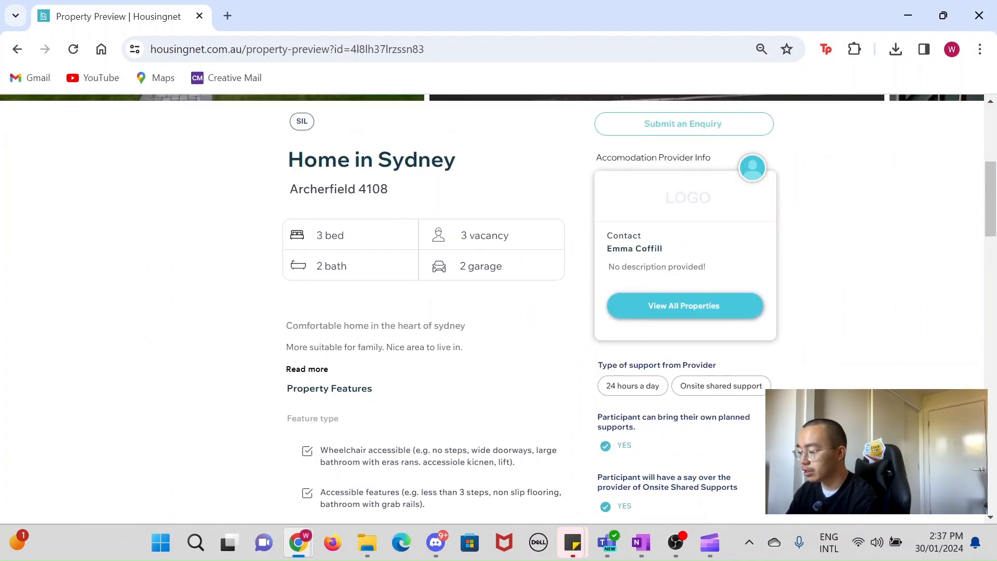
left_click_drag(289, 158, 423, 188)
left_click(381, 189)
scroll(375, 186, "down", 2)
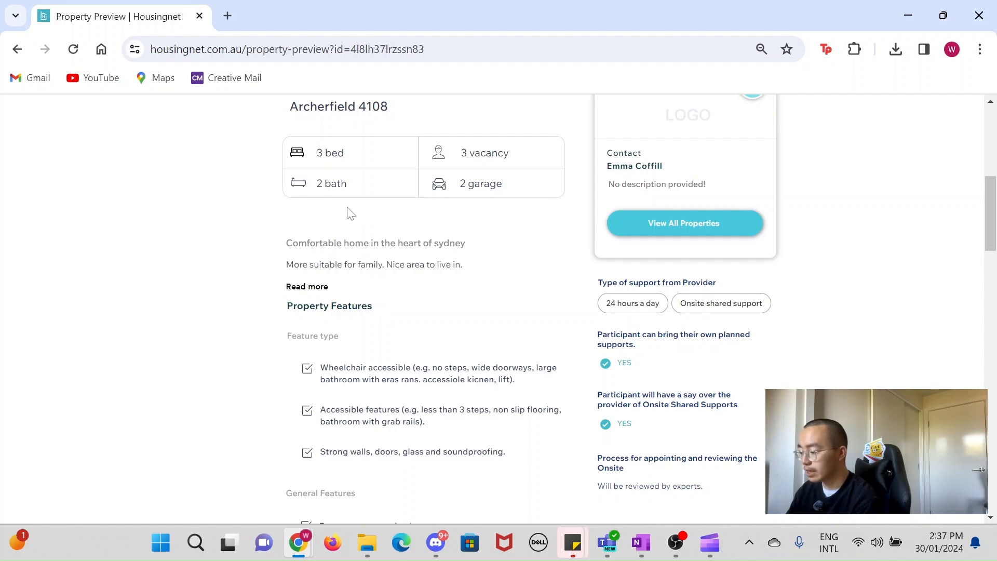
scroll(378, 285, "down", 2)
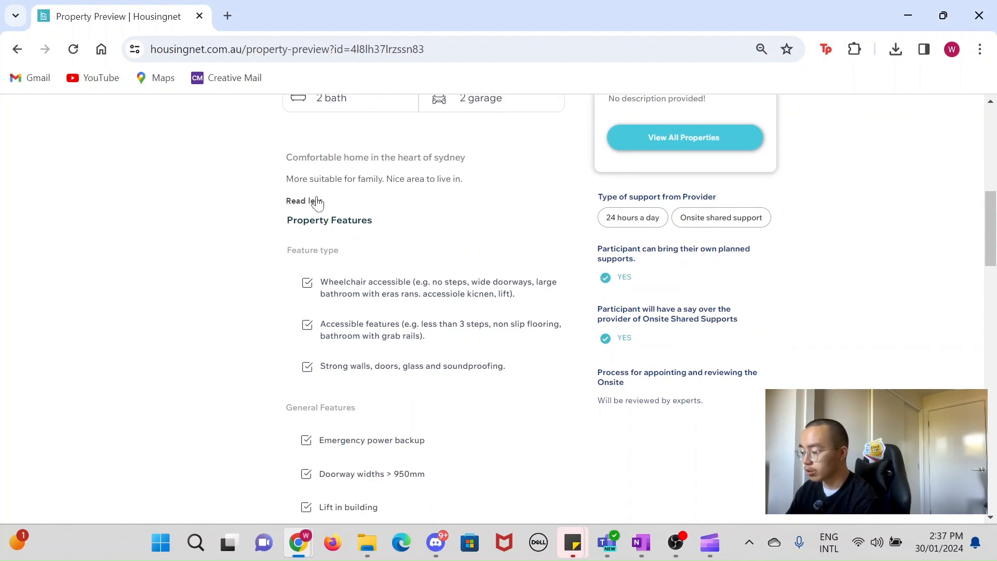
scroll(421, 251, "down", 4)
scroll(350, 332, "down", 12)
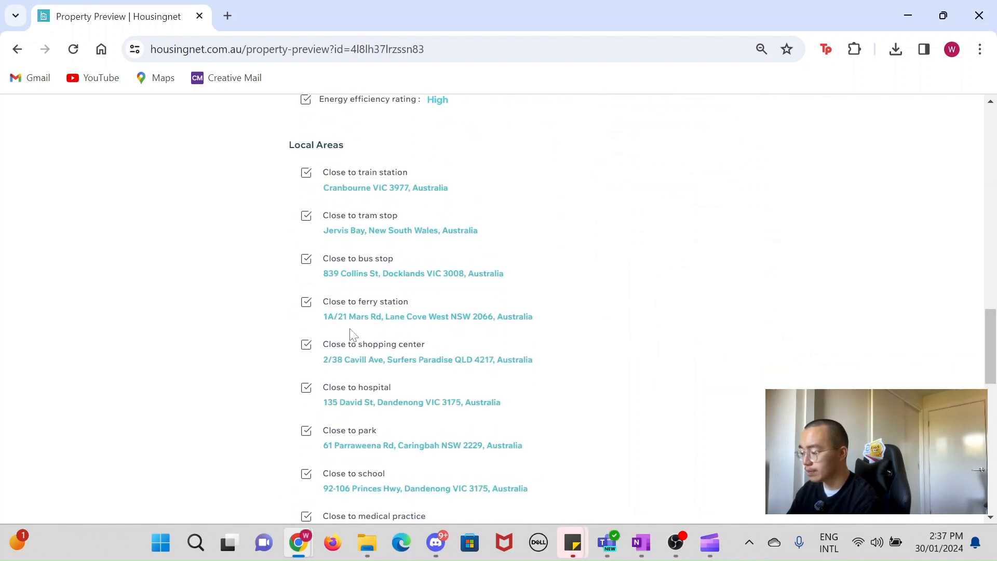
scroll(350, 332, "up", 6)
scroll(351, 333, "up", 3)
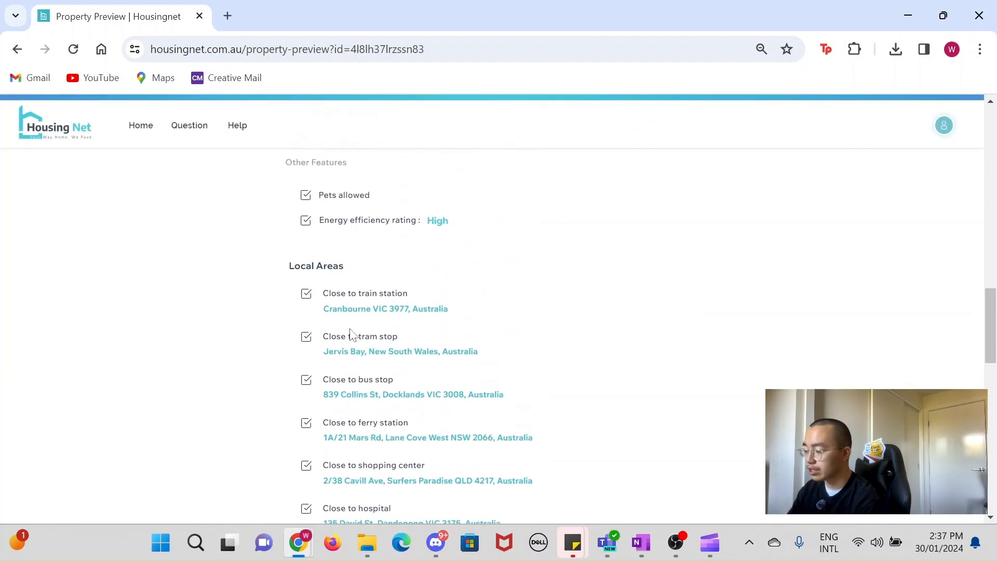
scroll(352, 334, "down", 5)
scroll(351, 334, "up", 15)
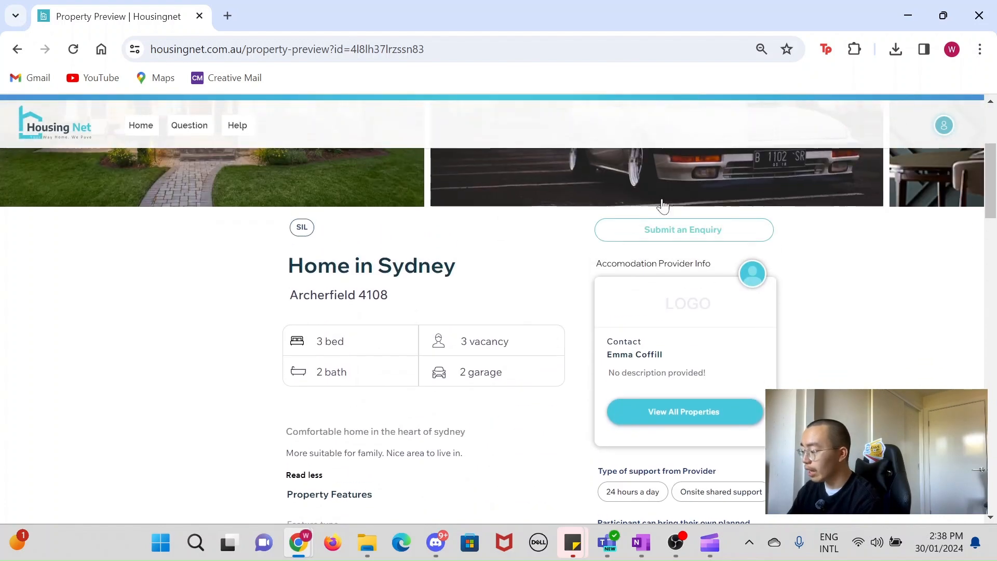
scroll(504, 237, "up", 3)
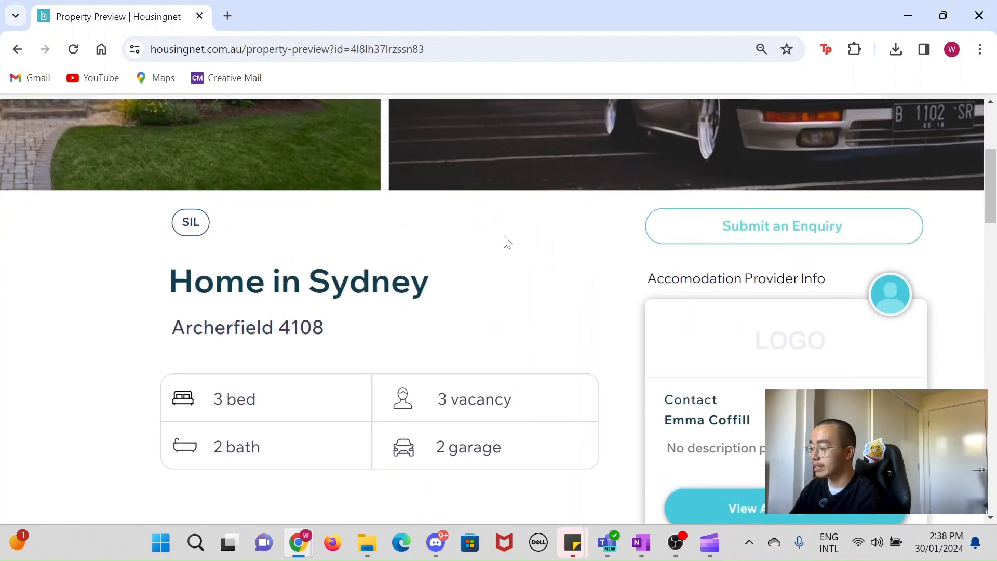
scroll(504, 237, "right", 5)
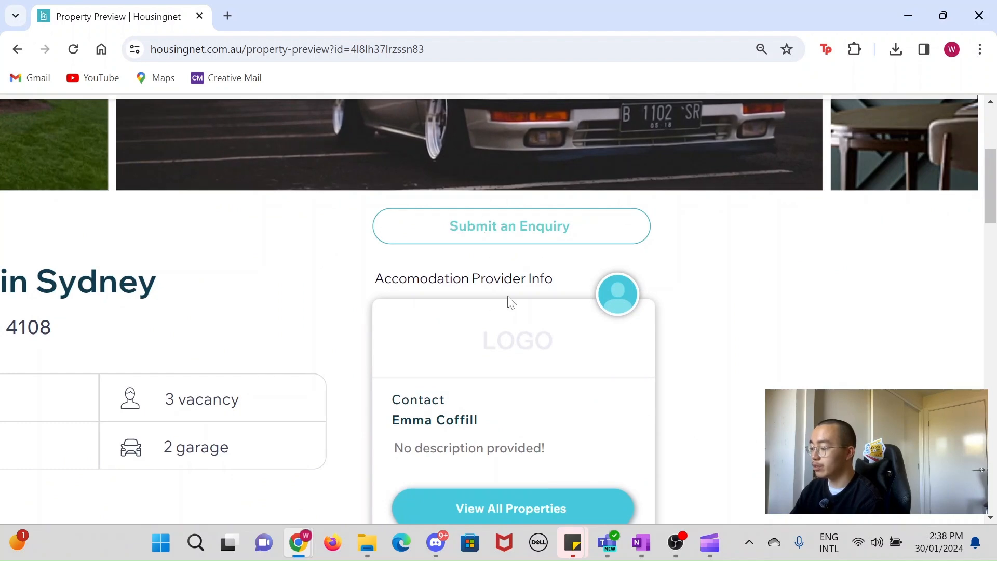
scroll(507, 301, "down", 5)
scroll(511, 301, "down", 4)
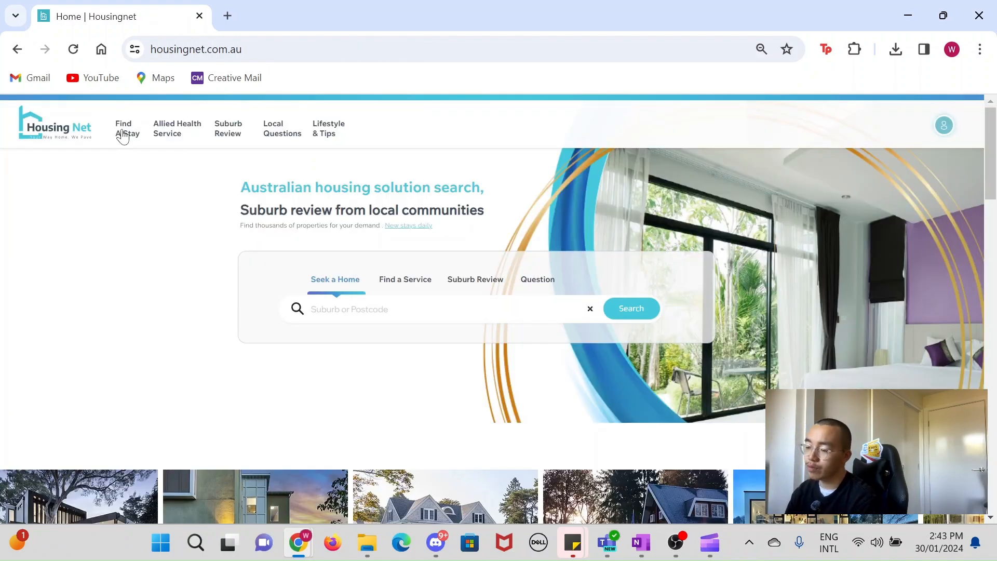
Step: Open Find A Stay and browse through the published property listings
left_click(122, 136)
scroll(139, 385, "down", 5)
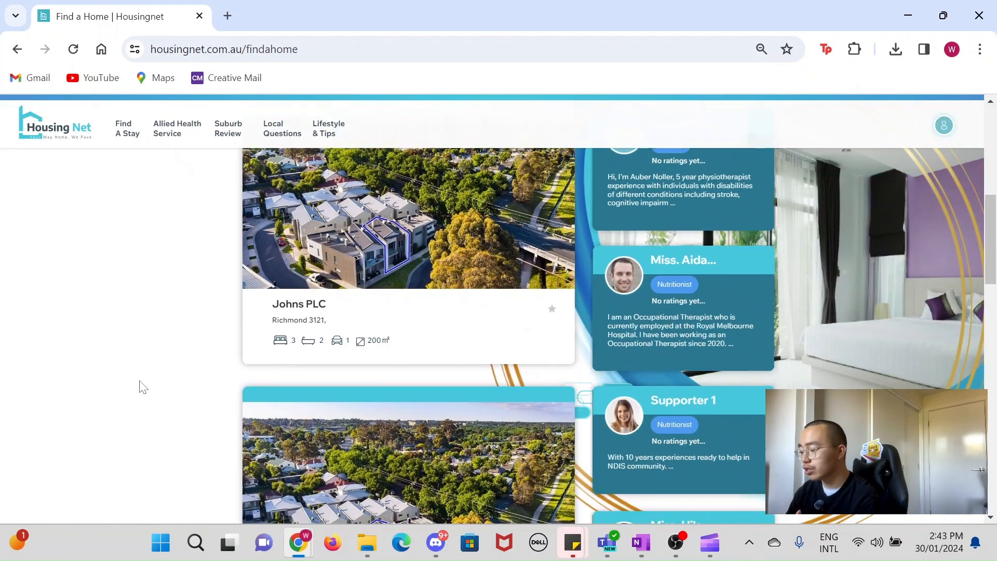
scroll(144, 387, "down", 7)
scroll(143, 387, "up", 13)
scroll(144, 388, "down", 13)
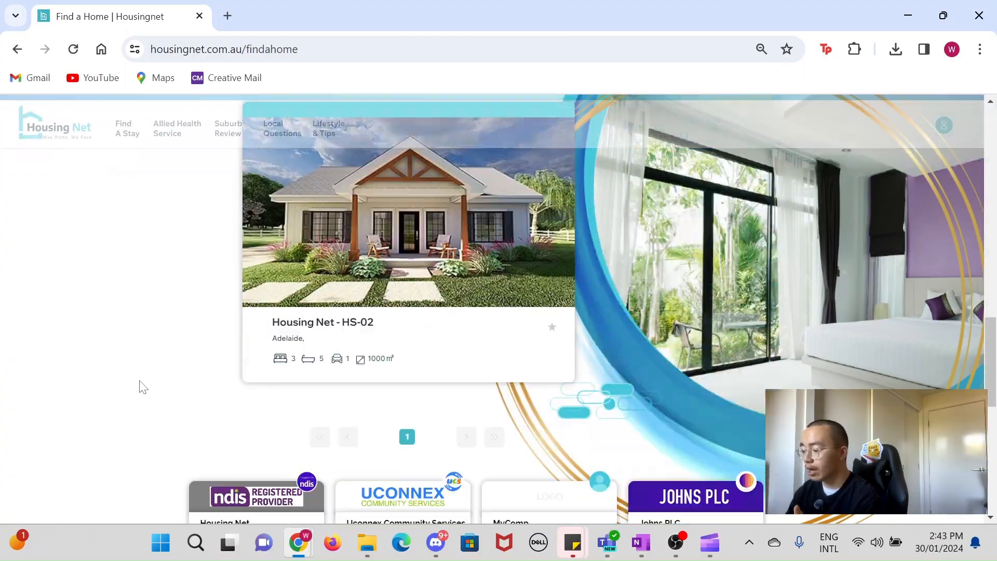
scroll(143, 387, "up", 10)
scroll(143, 388, "down", 4)
scroll(144, 387, "up", 7)
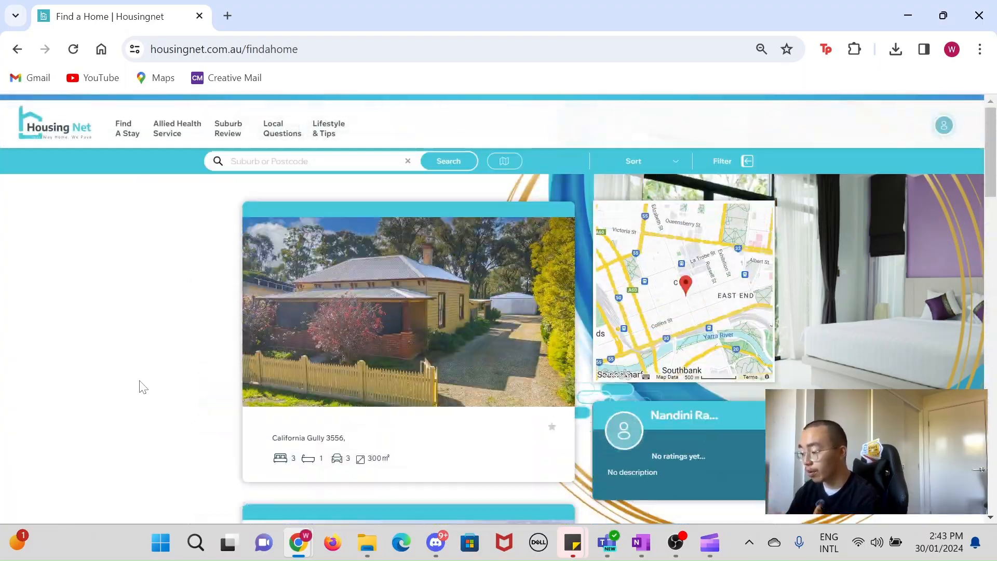
scroll(143, 387, "down", 14)
scroll(143, 387, "up", 3)
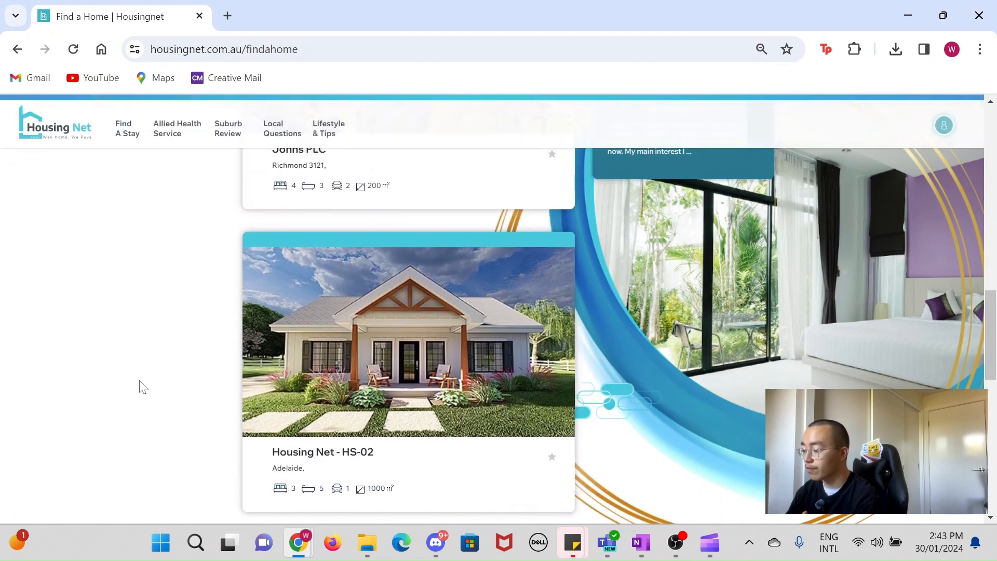